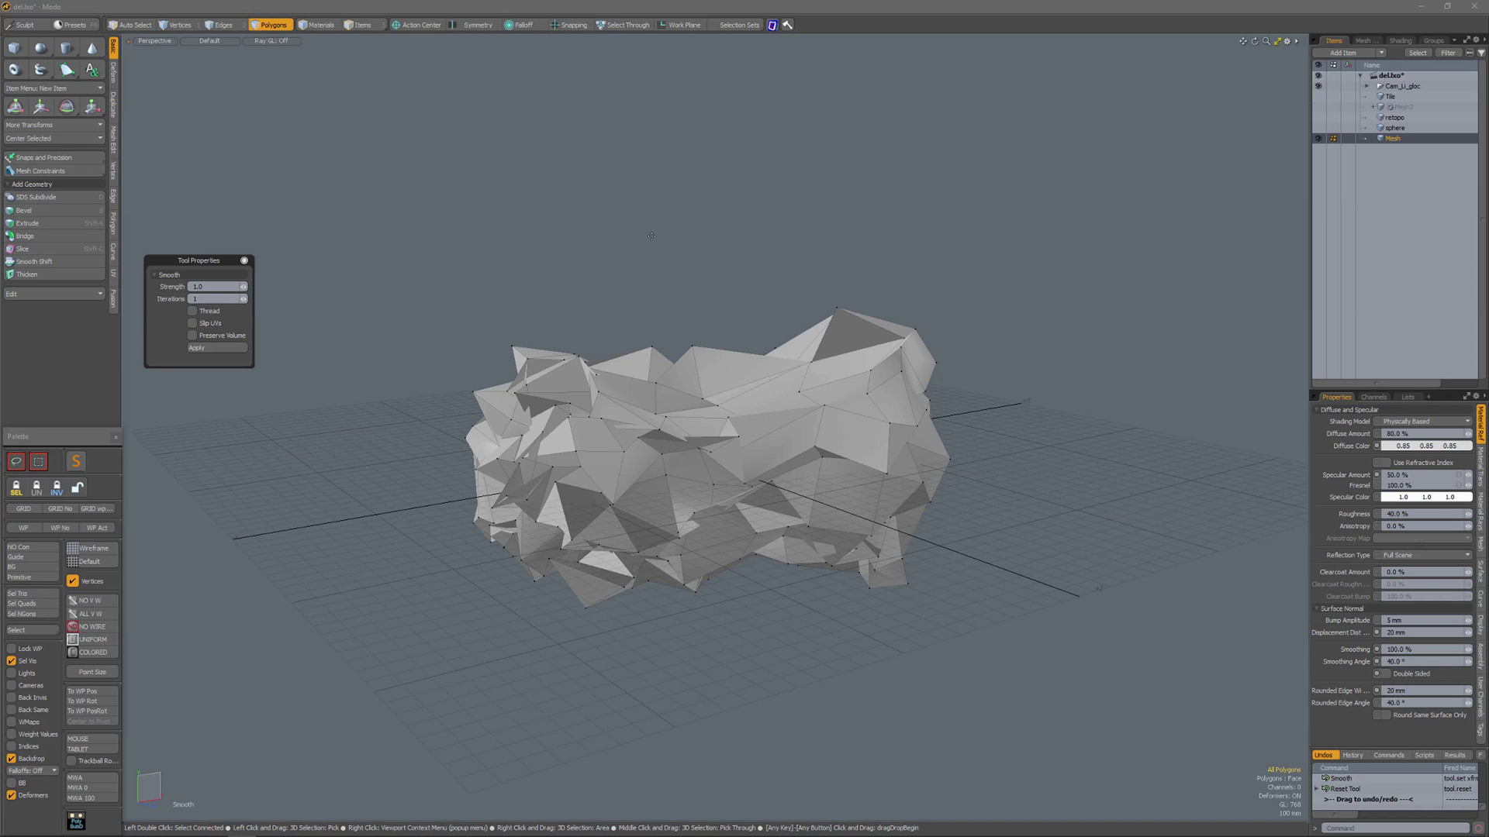
Try smoothing the entire jagged mesh with the Smooth tool, undo the result and drop the tool.
{"action": "left_click_drag", "start_coordinate": [651, 236], "coordinate": [923, 236]}
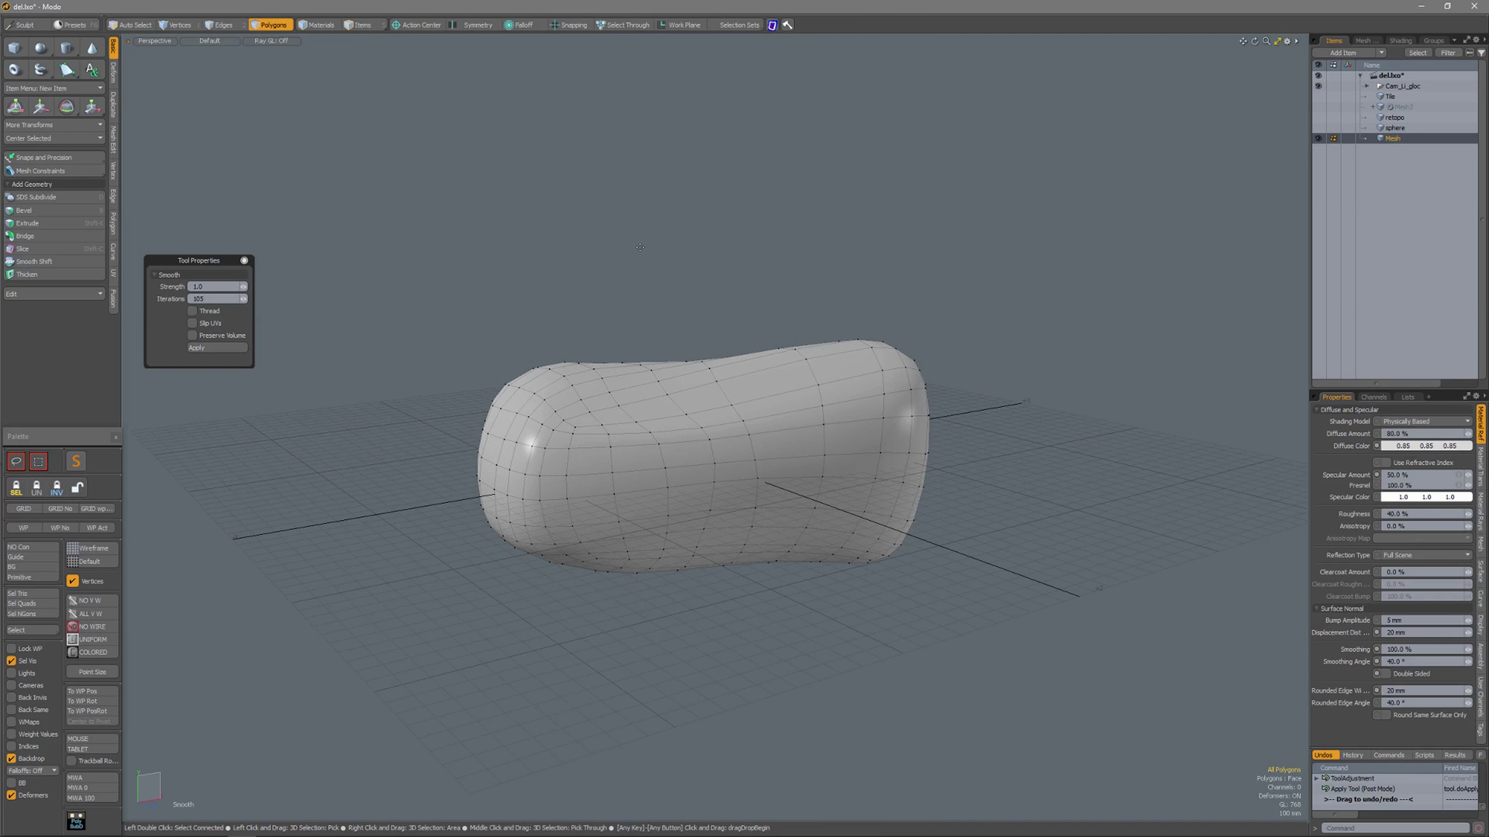
{"action": "key", "text": "ctrl+z"}
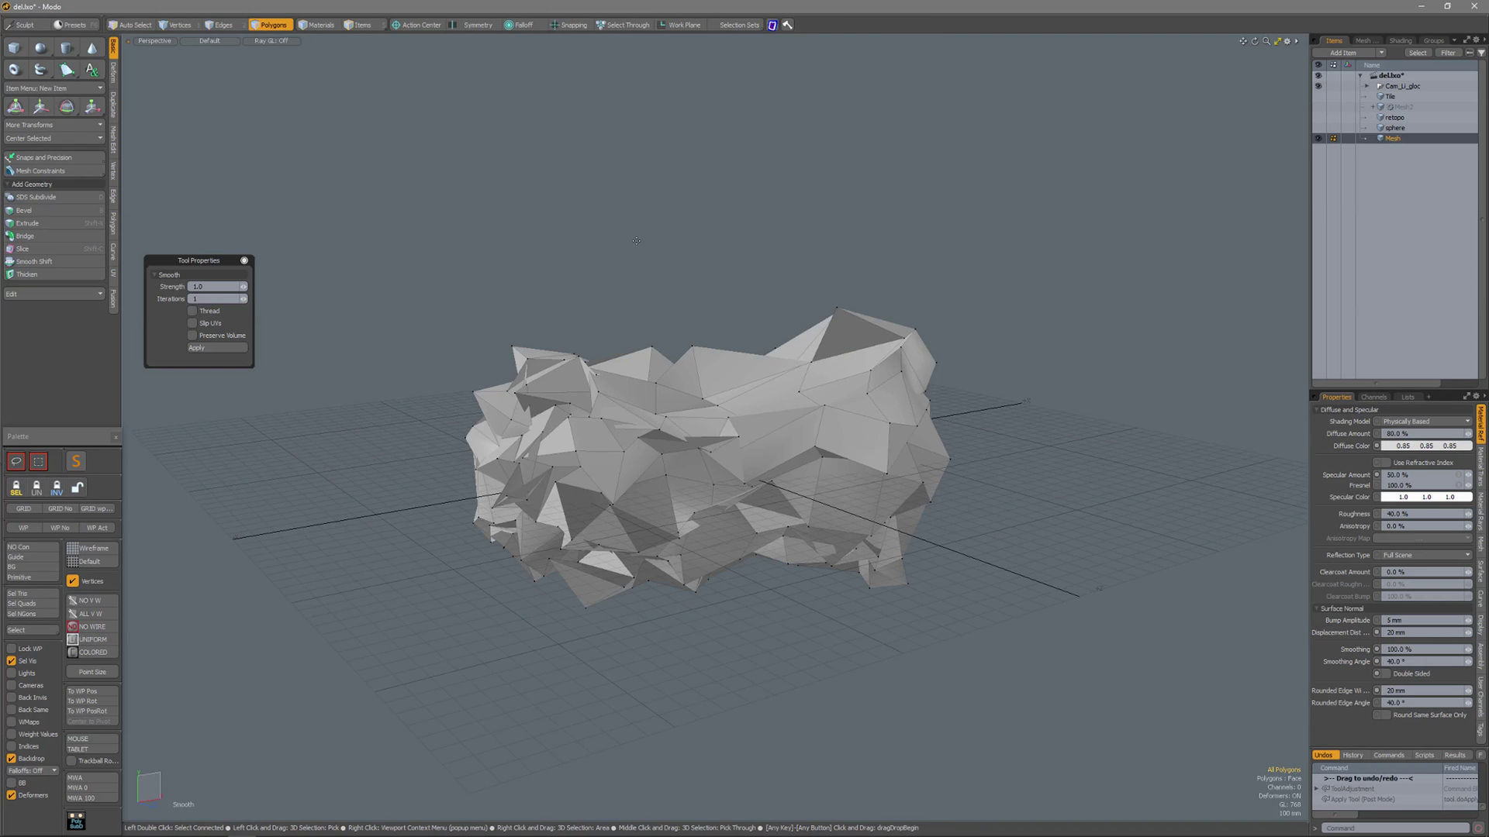
{"action": "key", "text": "space"}
Lasso-select the polygons at the upper left end of the jagged mesh, and clear that selection.
{"action": "left_click_drag", "start_coordinate": [734, 325], "coordinate": [779, 359], "text": "alt"}
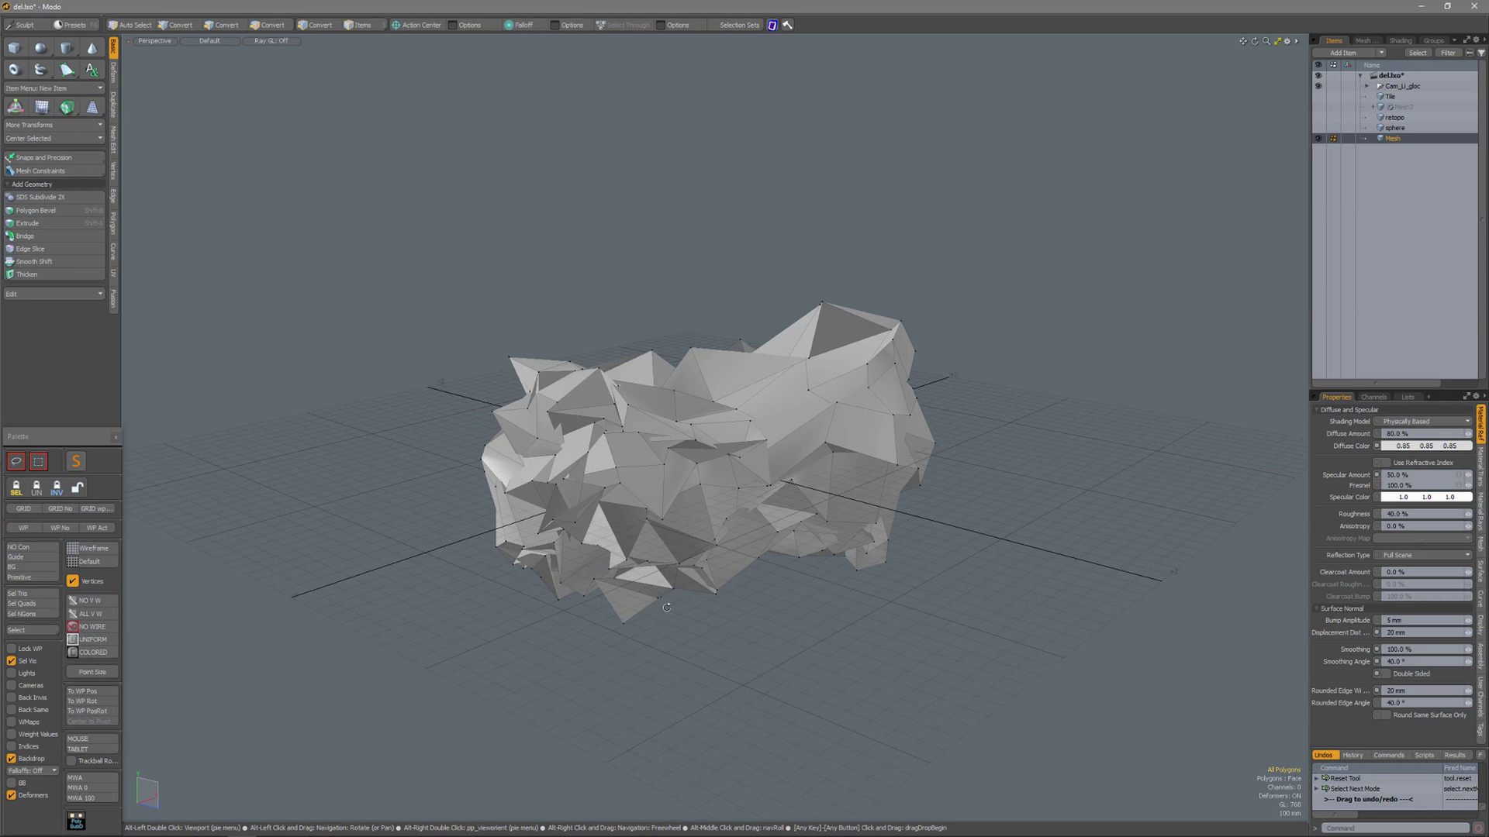
{"action": "left_click_drag", "start_coordinate": [696, 497], "coordinate": [682, 480], "text": "alt"}
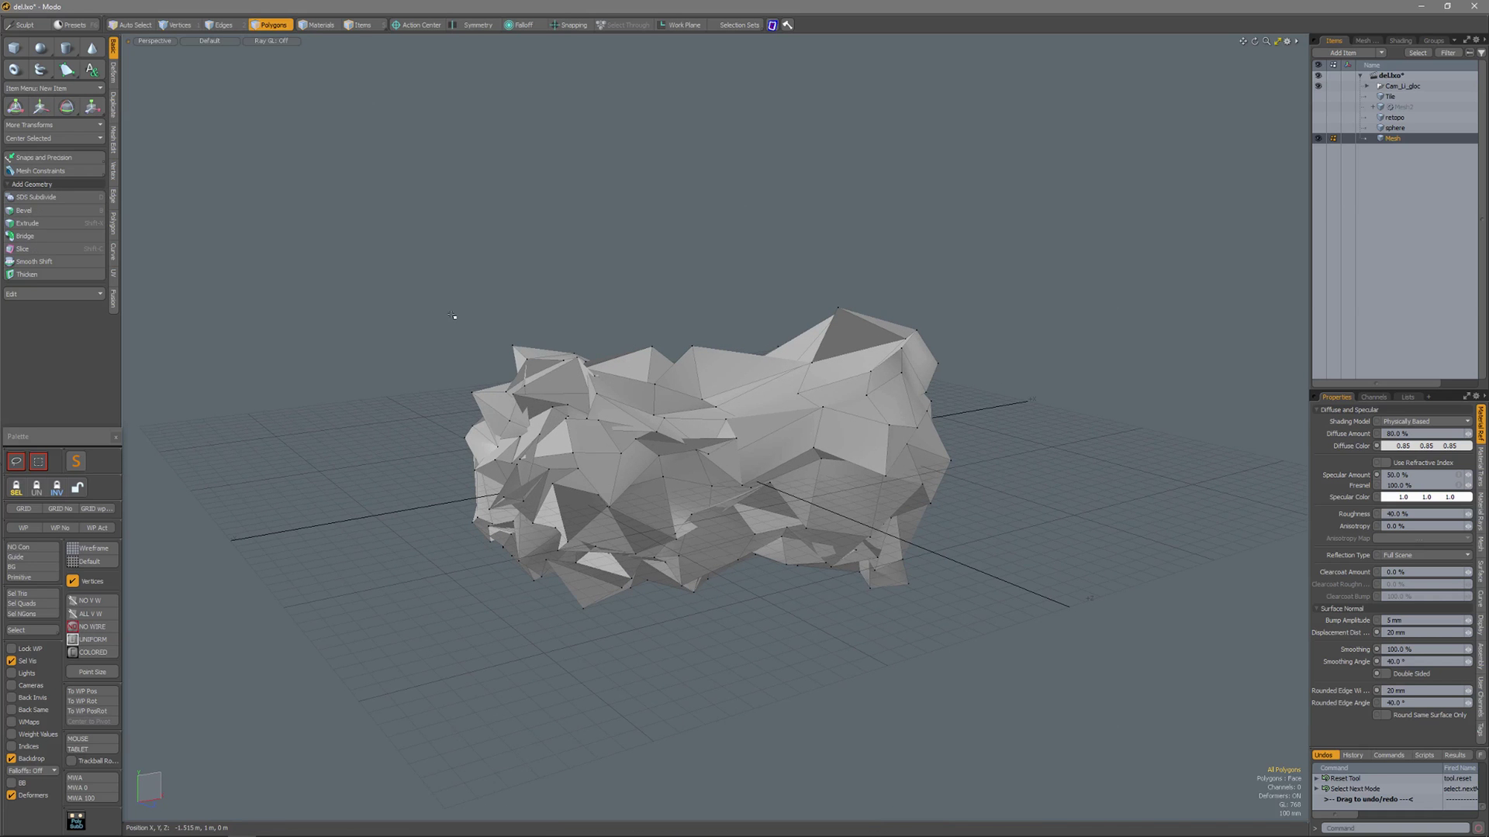
{"action": "mouse_move", "coordinate": [455, 316]}
{"action": "right_mouse_down"}
{"action": "mouse_move", "coordinate": [585, 434]}
{"action": "mouse_move", "coordinate": [594, 473]}
{"action": "right_mouse_up"}
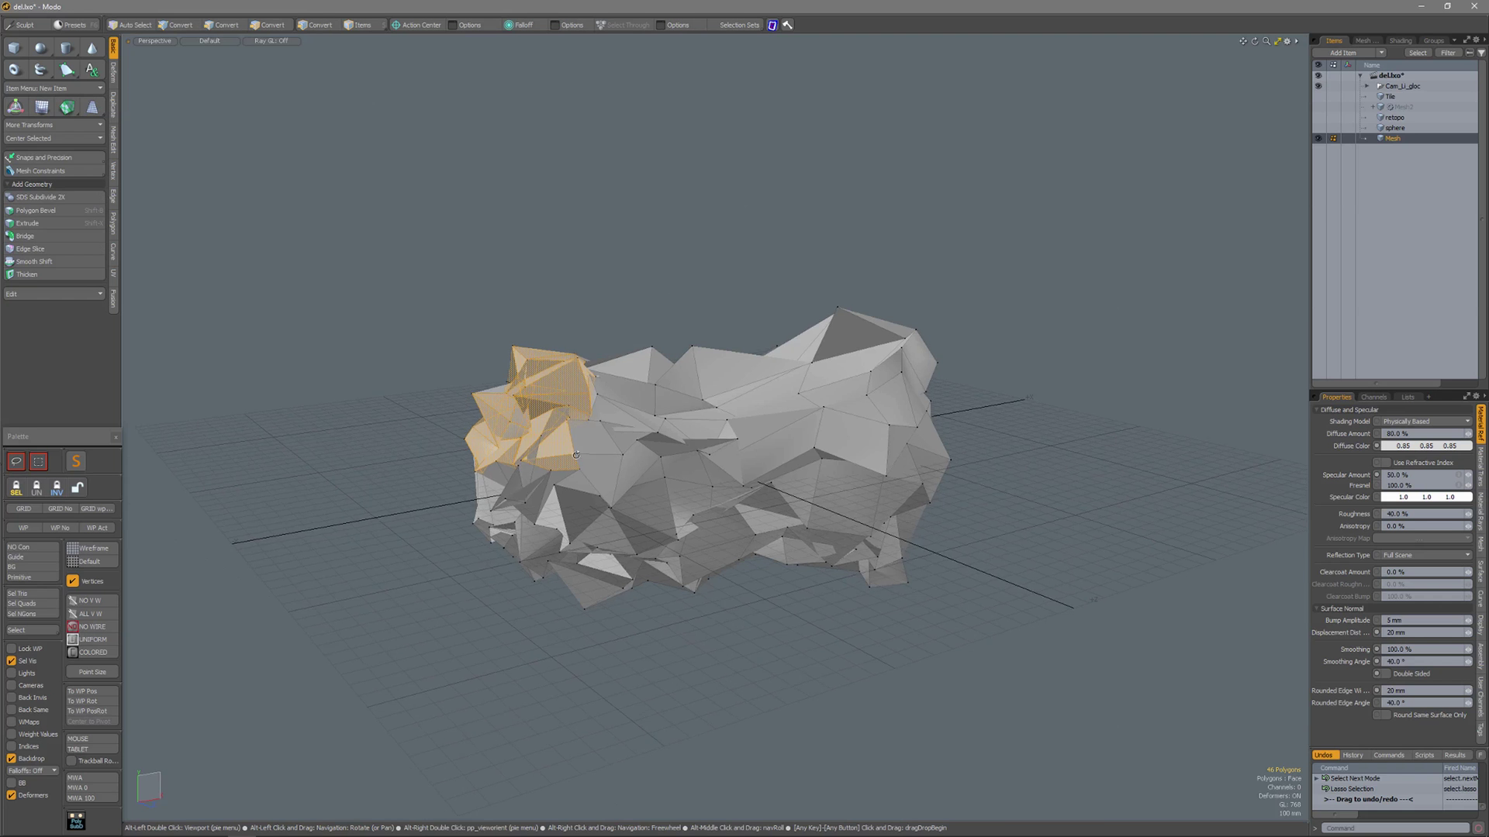
{"action": "left_click_drag", "start_coordinate": [673, 419], "coordinate": [540, 453], "text": "alt"}
{"action": "left_click", "coordinate": [664, 249]}
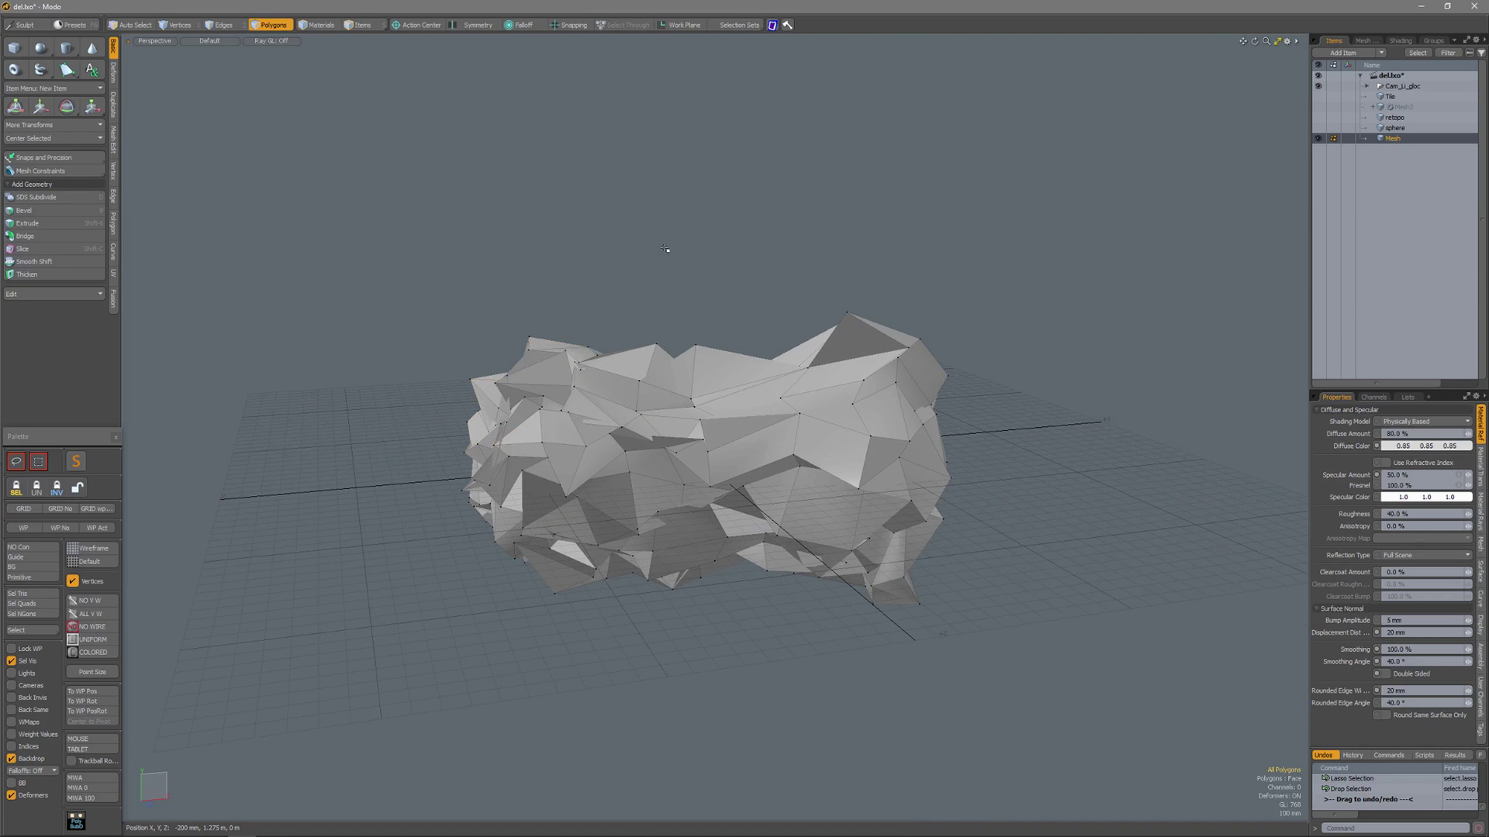
{"action": "left_click_drag", "start_coordinate": [634, 416], "coordinate": [656, 413], "text": "alt"}
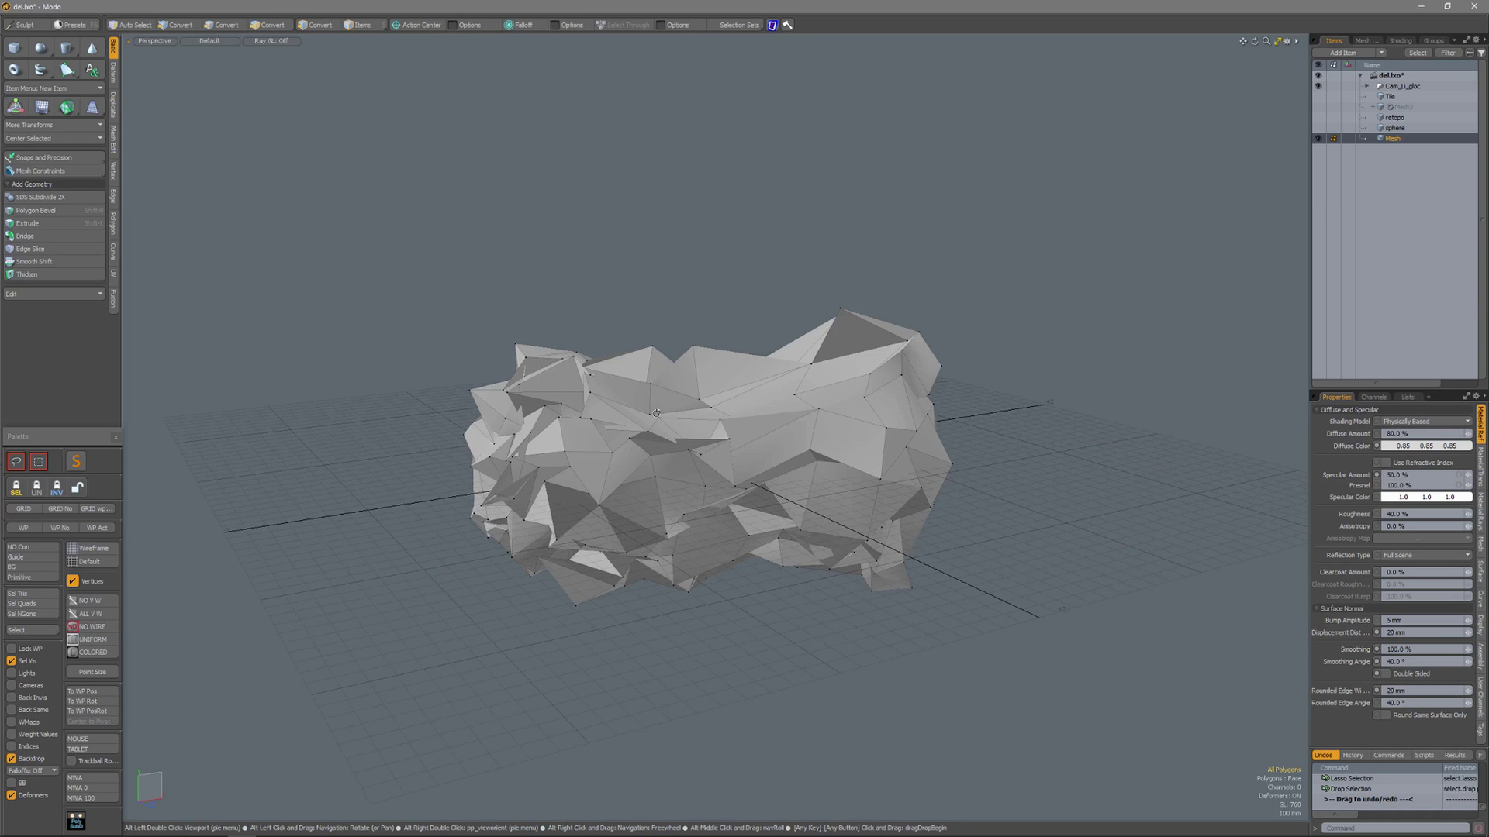
Activate the Smooth tool on the mesh and add an Airbrush falloff to it.
{"action": "left_click", "coordinate": [519, 24]}
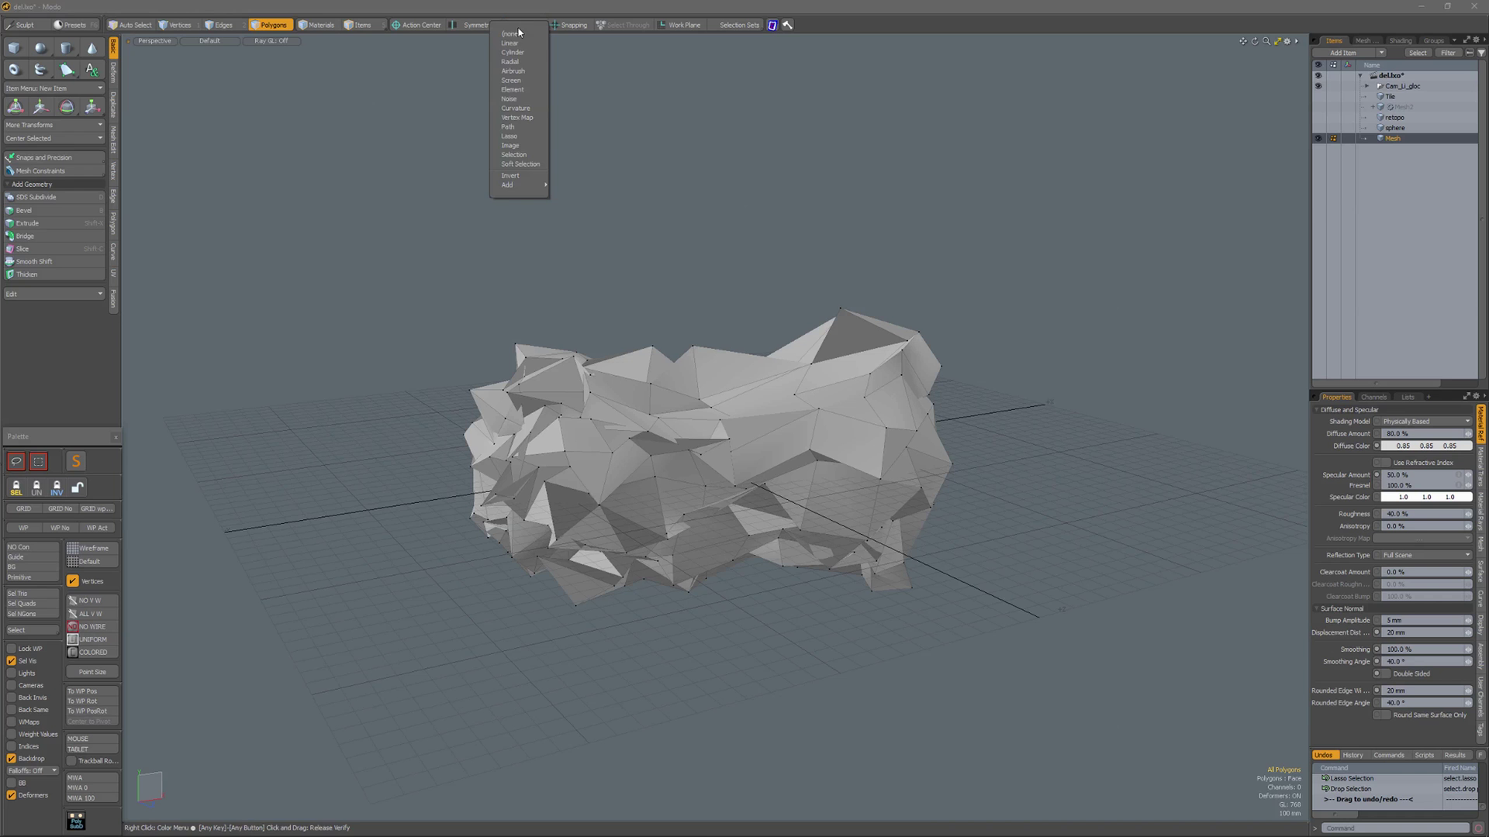
{"action": "left_click", "coordinate": [635, 151]}
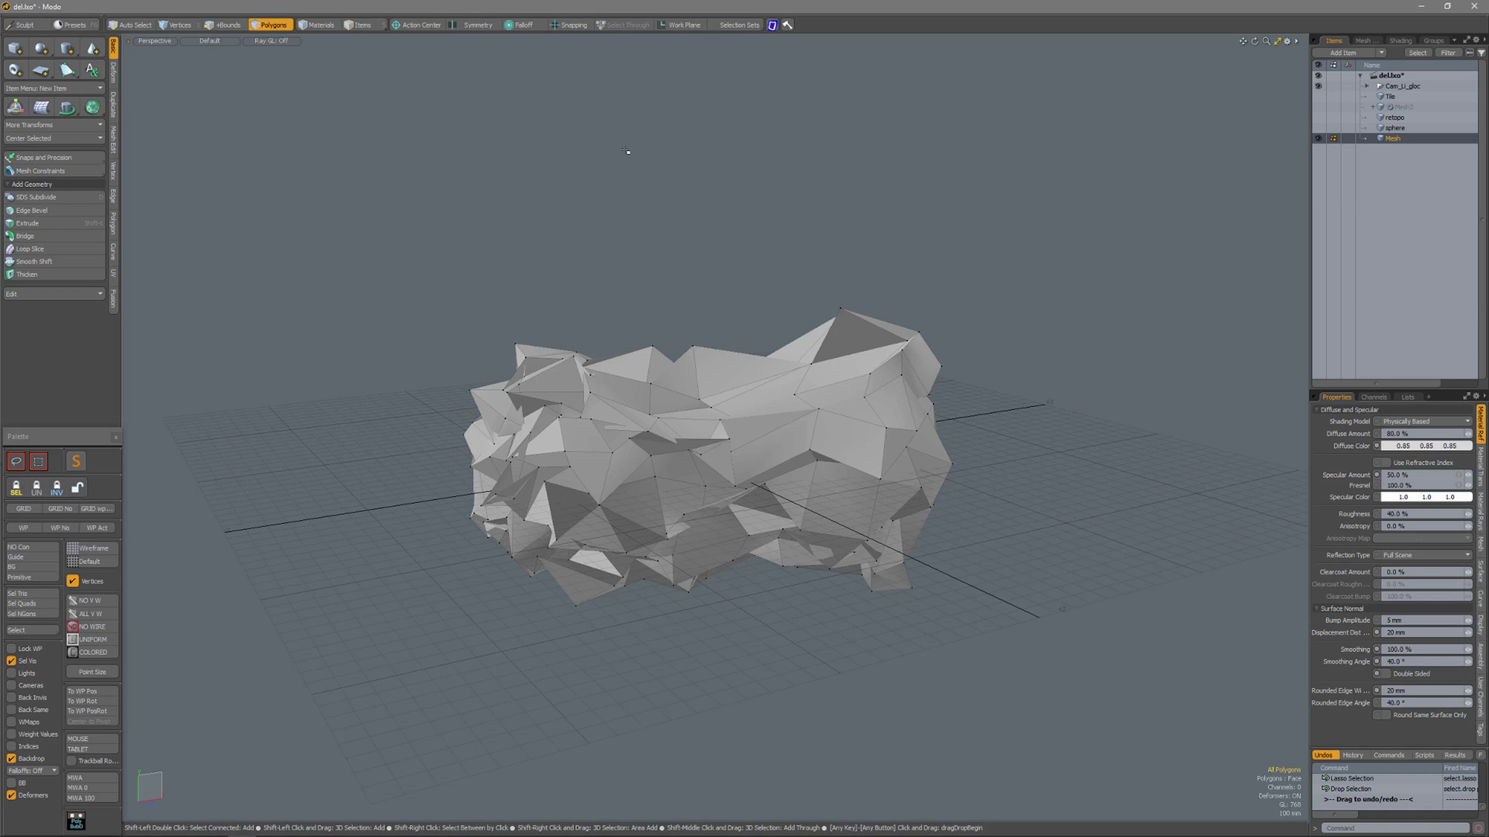
{"action": "key", "text": "shift+s"}
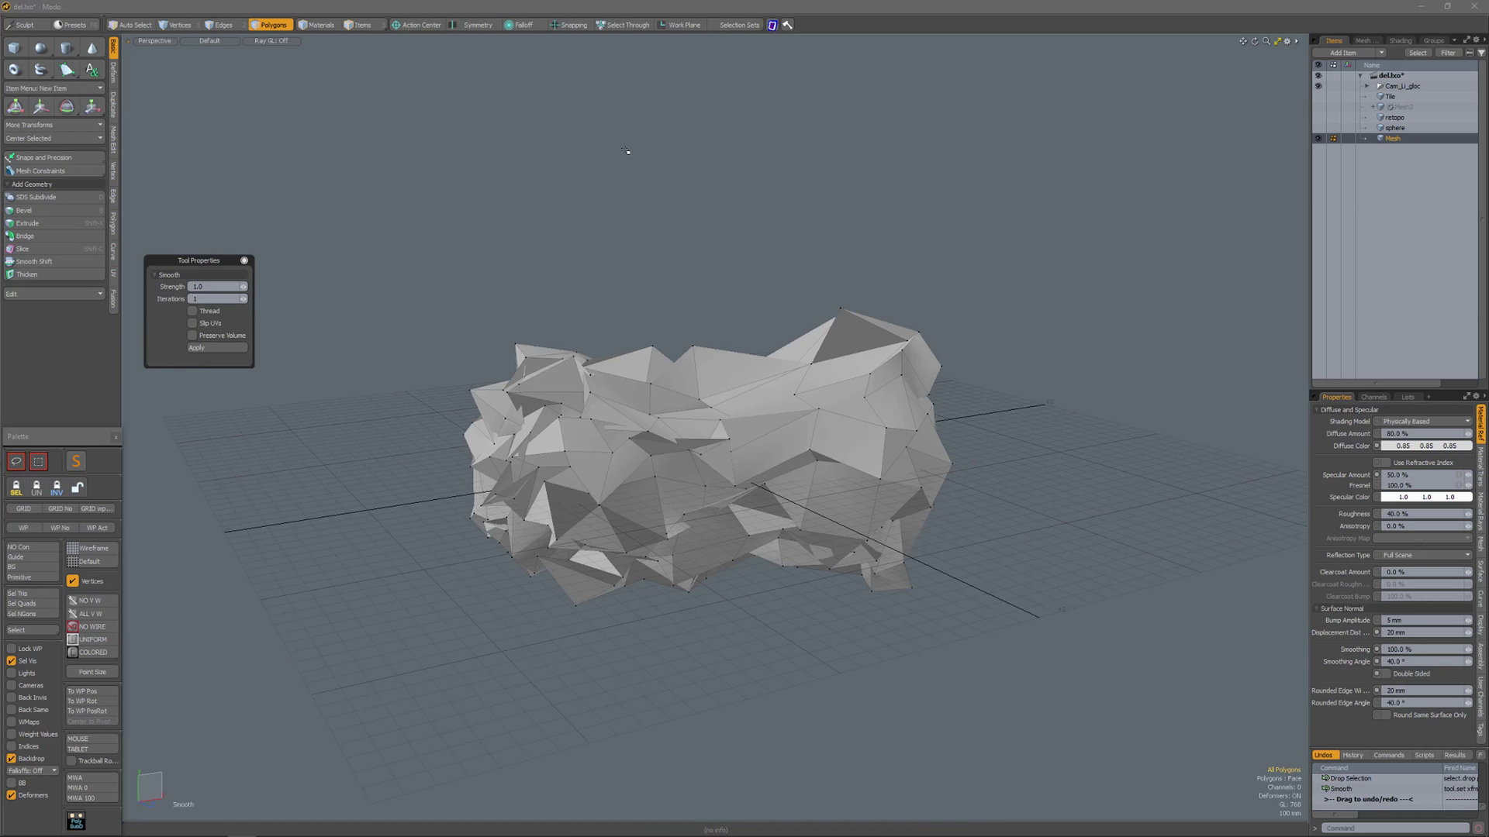
{"action": "left_click", "coordinate": [522, 28]}
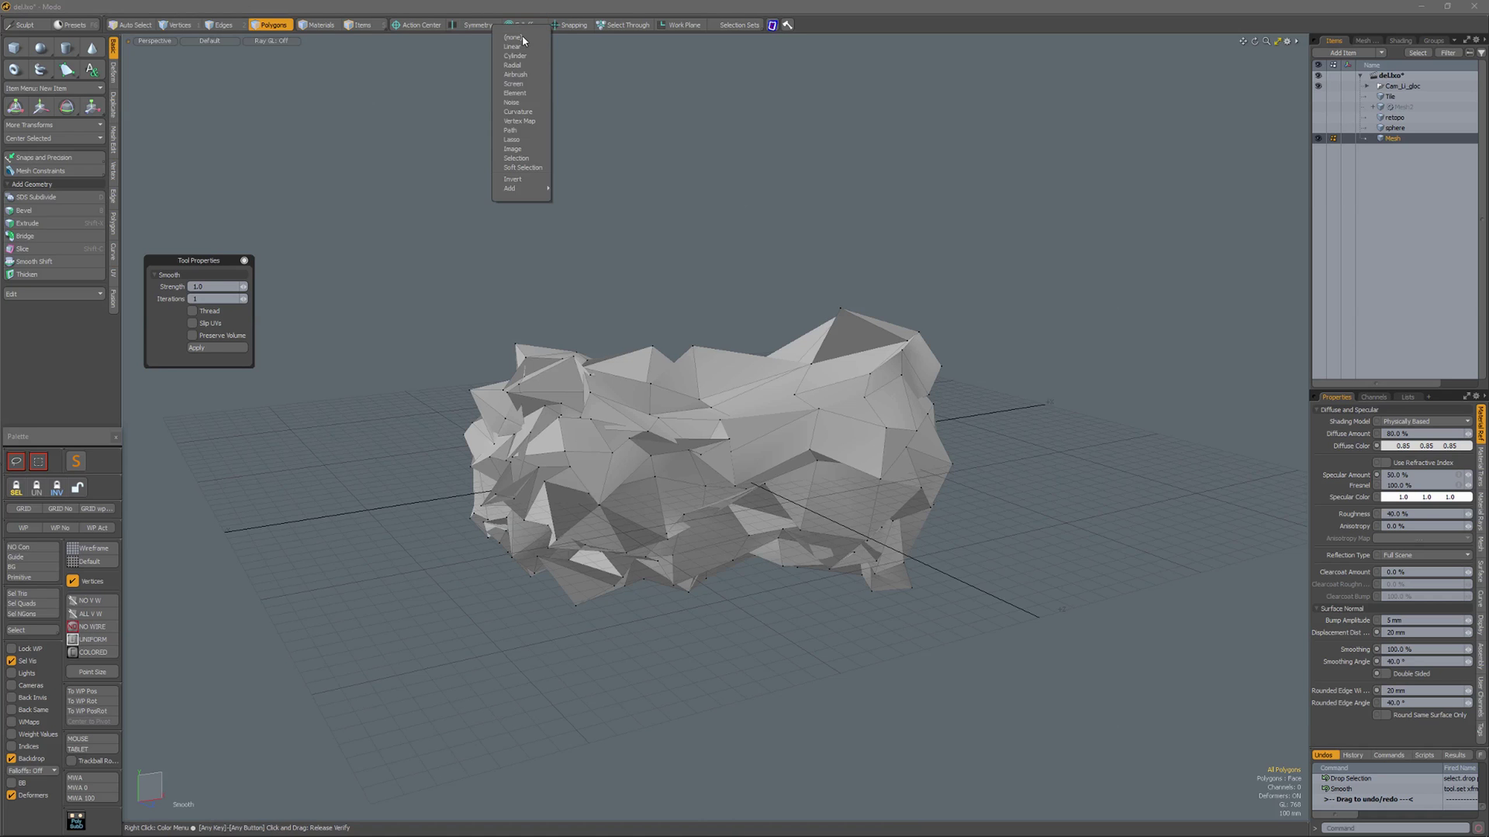
{"action": "left_click", "coordinate": [519, 77]}
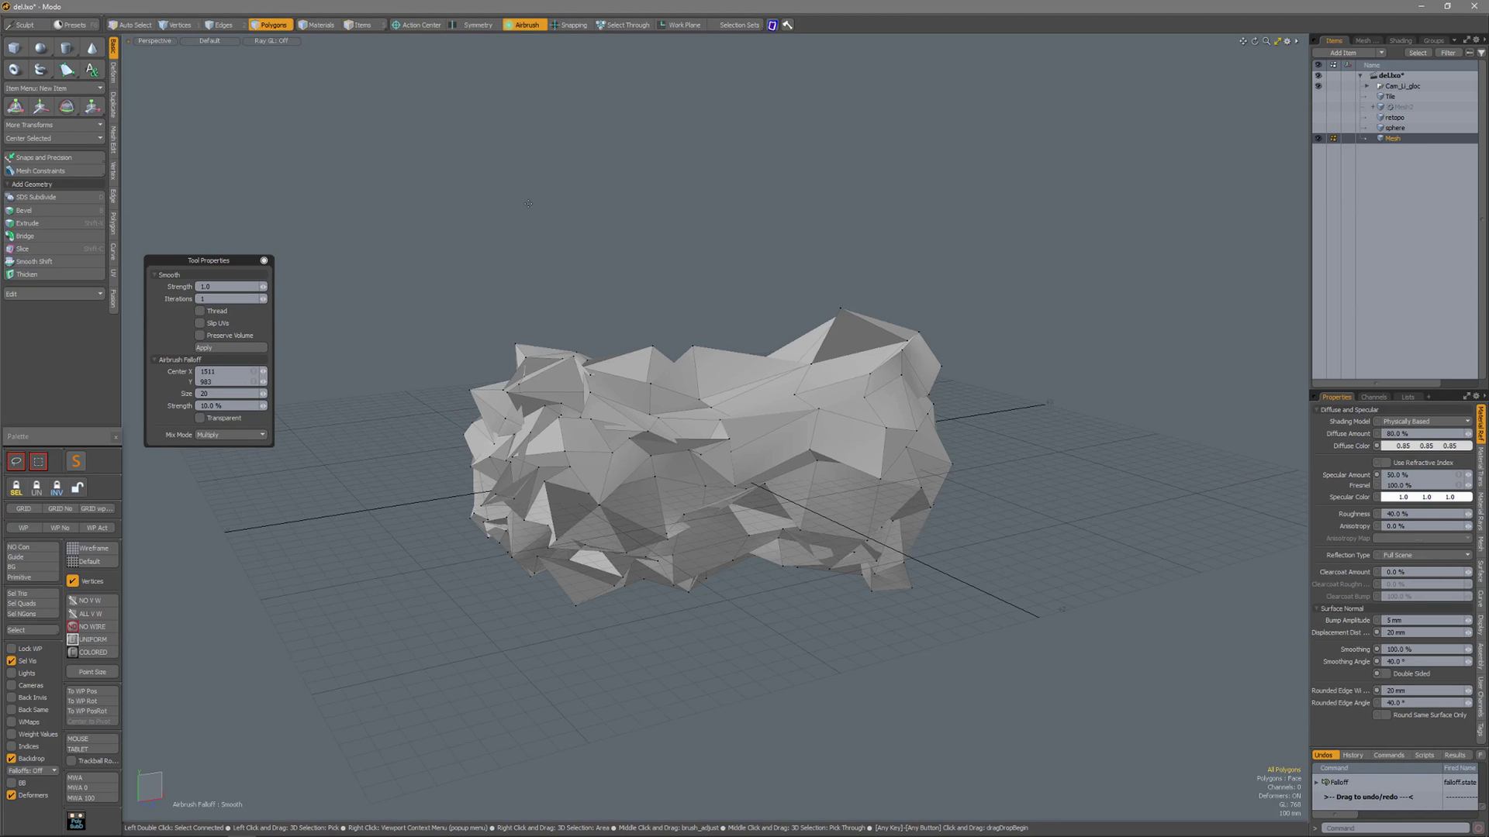
Enlarge the airbrush falloff size to 199 and set the smoothing iterations to 20.
{"action": "mouse_move", "coordinate": [504, 223]}
{"action": "left_mouse_down"}
{"action": "mouse_move", "coordinate": [639, 223]}
{"action": "mouse_move", "coordinate": [618, 224]}
{"action": "left_mouse_up"}
{"action": "left_click", "coordinate": [217, 299]}
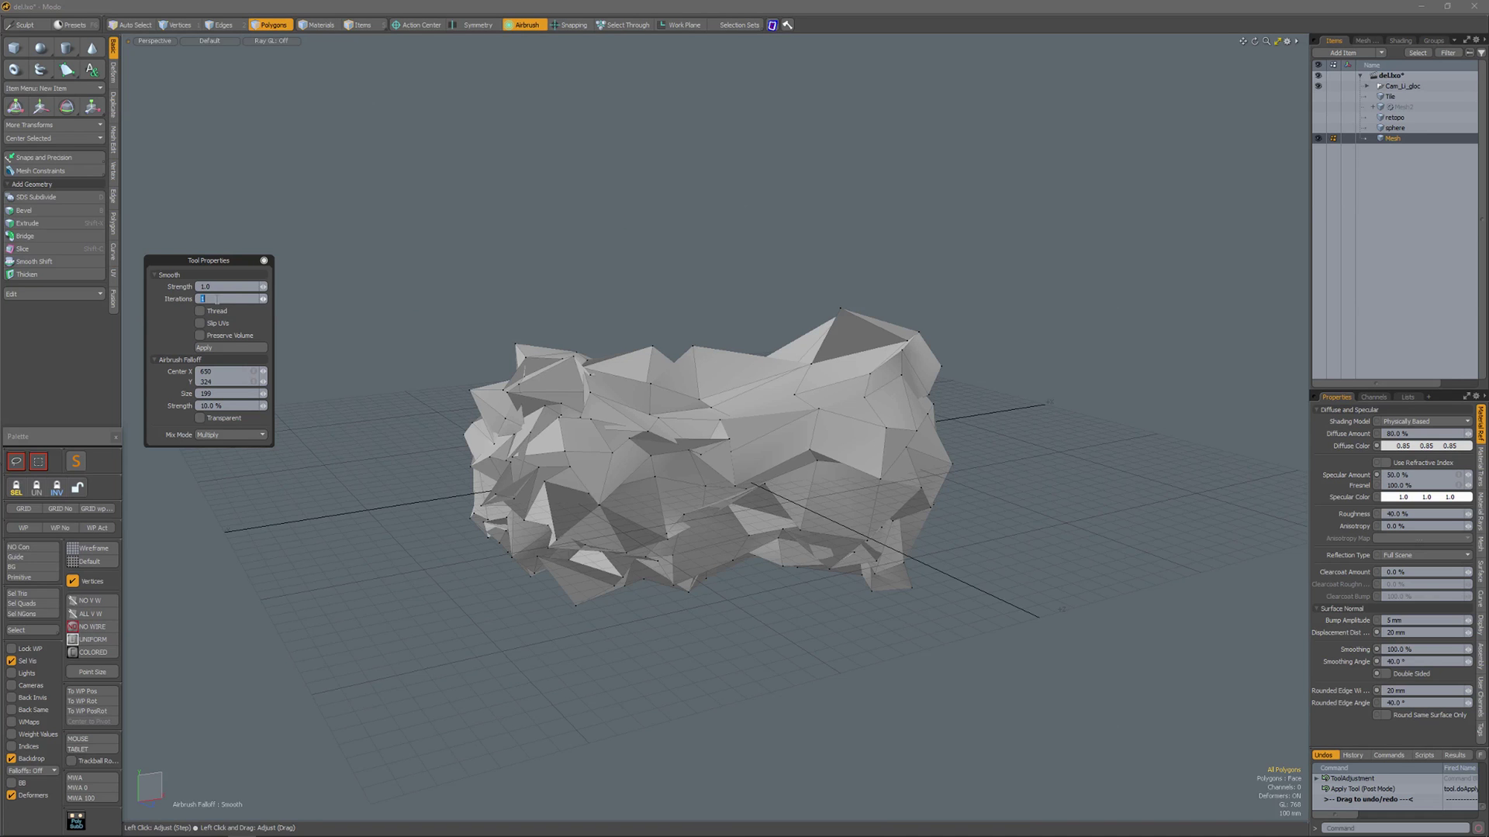
{"action": "type", "text": "20"}
{"action": "key", "text": "Return"}
Brush the airbrush-limited Smooth tool repeatedly over the jagged mesh, from its left end across the middle and top.
{"action": "mouse_move", "coordinate": [543, 434]}
{"action": "left_mouse_down"}
{"action": "mouse_move", "coordinate": [590, 512]}
{"action": "mouse_move", "coordinate": [736, 435]}
{"action": "mouse_move", "coordinate": [541, 445]}
{"action": "mouse_move", "coordinate": [559, 496]}
{"action": "mouse_move", "coordinate": [697, 481]}
{"action": "mouse_move", "coordinate": [659, 535]}
{"action": "mouse_move", "coordinate": [597, 543]}
{"action": "mouse_move", "coordinate": [518, 484]}
{"action": "mouse_move", "coordinate": [605, 449]}
{"action": "left_mouse_up"}
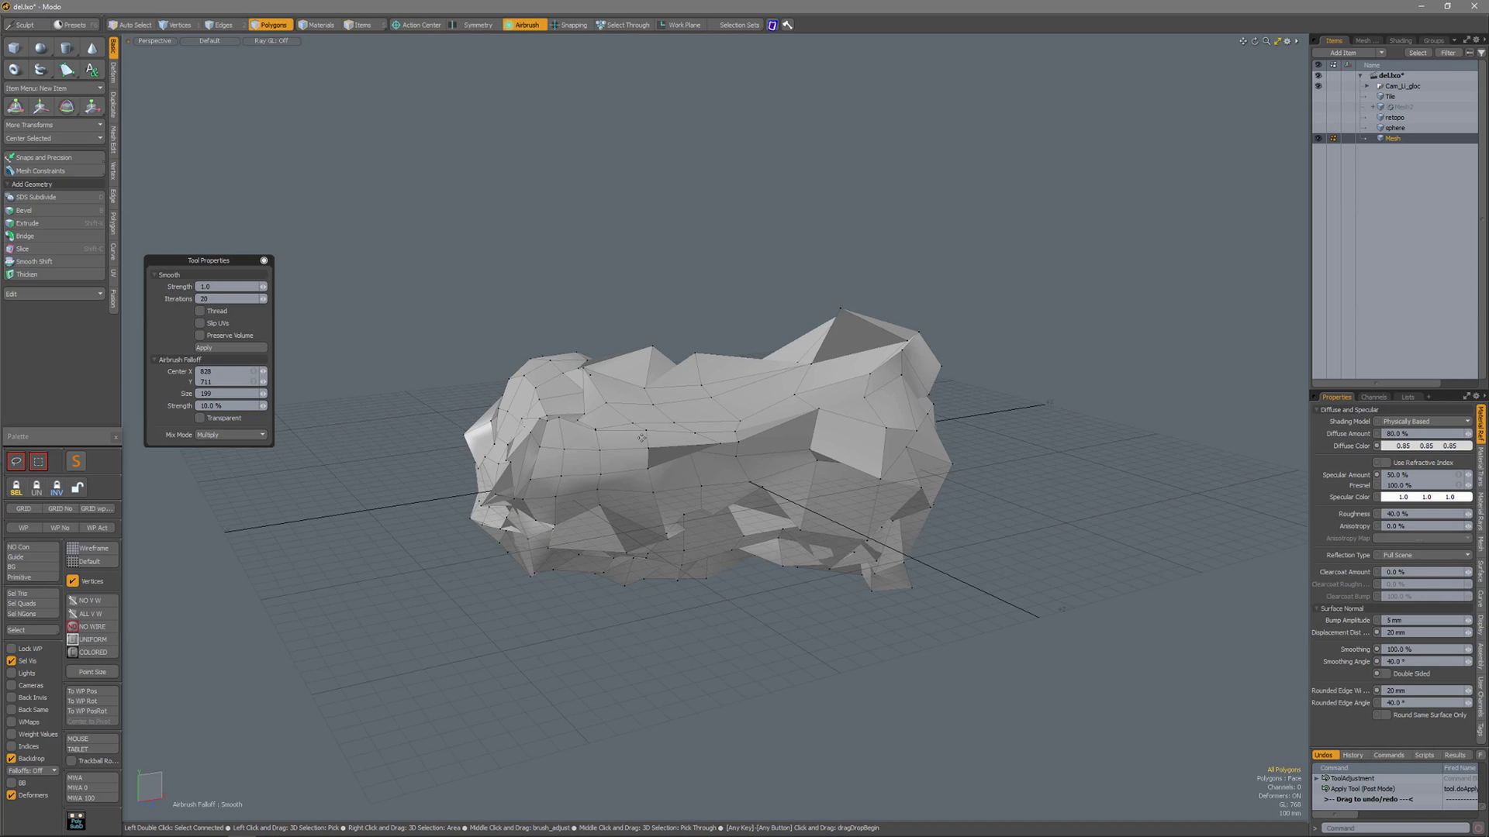
{"action": "mouse_move", "coordinate": [577, 411]}
{"action": "left_mouse_down"}
{"action": "mouse_move", "coordinate": [566, 423]}
{"action": "mouse_move", "coordinate": [581, 426]}
{"action": "mouse_move", "coordinate": [532, 446]}
{"action": "mouse_move", "coordinate": [540, 434]}
{"action": "mouse_move", "coordinate": [574, 465]}
{"action": "mouse_move", "coordinate": [605, 393]}
{"action": "mouse_move", "coordinate": [550, 380]}
{"action": "mouse_move", "coordinate": [563, 356]}
{"action": "mouse_move", "coordinate": [547, 368]}
{"action": "mouse_move", "coordinate": [575, 432]}
{"action": "left_mouse_up"}
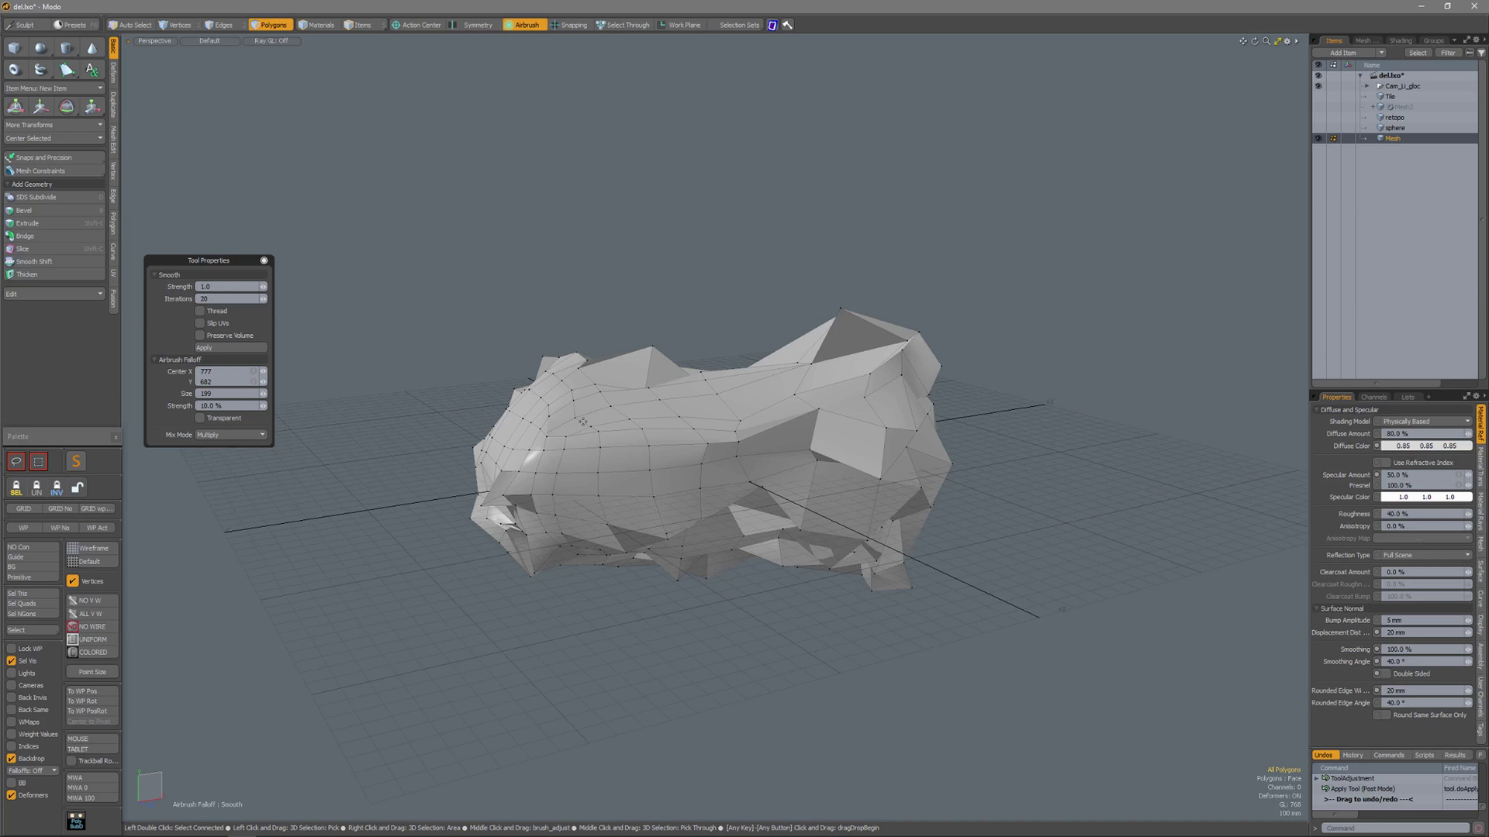
{"action": "key", "text": "ctrl"}
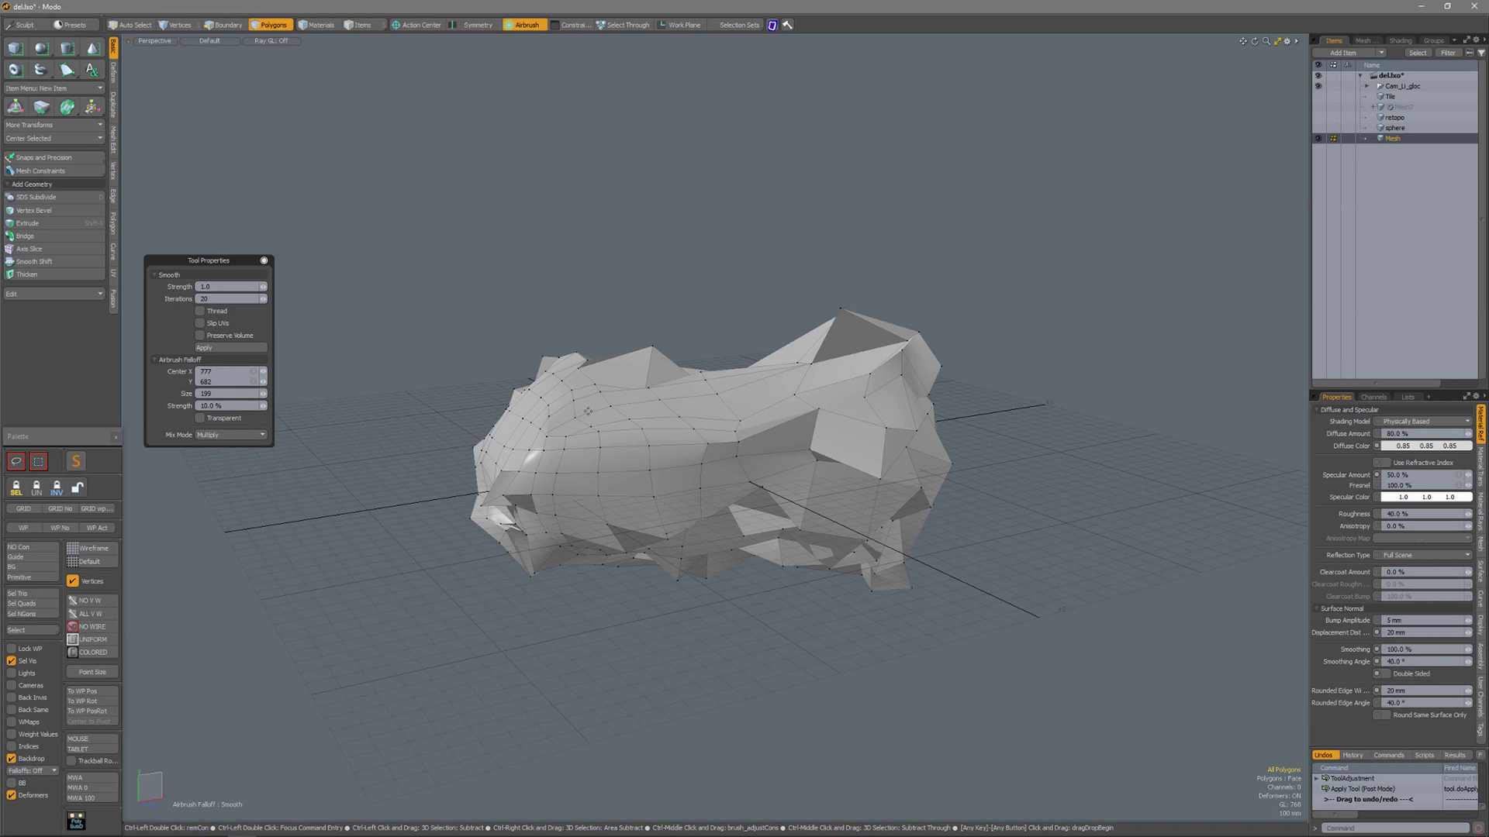
{"action": "mouse_move", "coordinate": [588, 411]}
{"action": "left_mouse_down"}
{"action": "mouse_move", "coordinate": [614, 454]}
{"action": "mouse_move", "coordinate": [735, 465]}
{"action": "mouse_move", "coordinate": [892, 404]}
{"action": "mouse_move", "coordinate": [558, 393]}
{"action": "mouse_move", "coordinate": [527, 457]}
{"action": "mouse_move", "coordinate": [549, 532]}
{"action": "mouse_move", "coordinate": [595, 483]}
{"action": "left_mouse_up"}
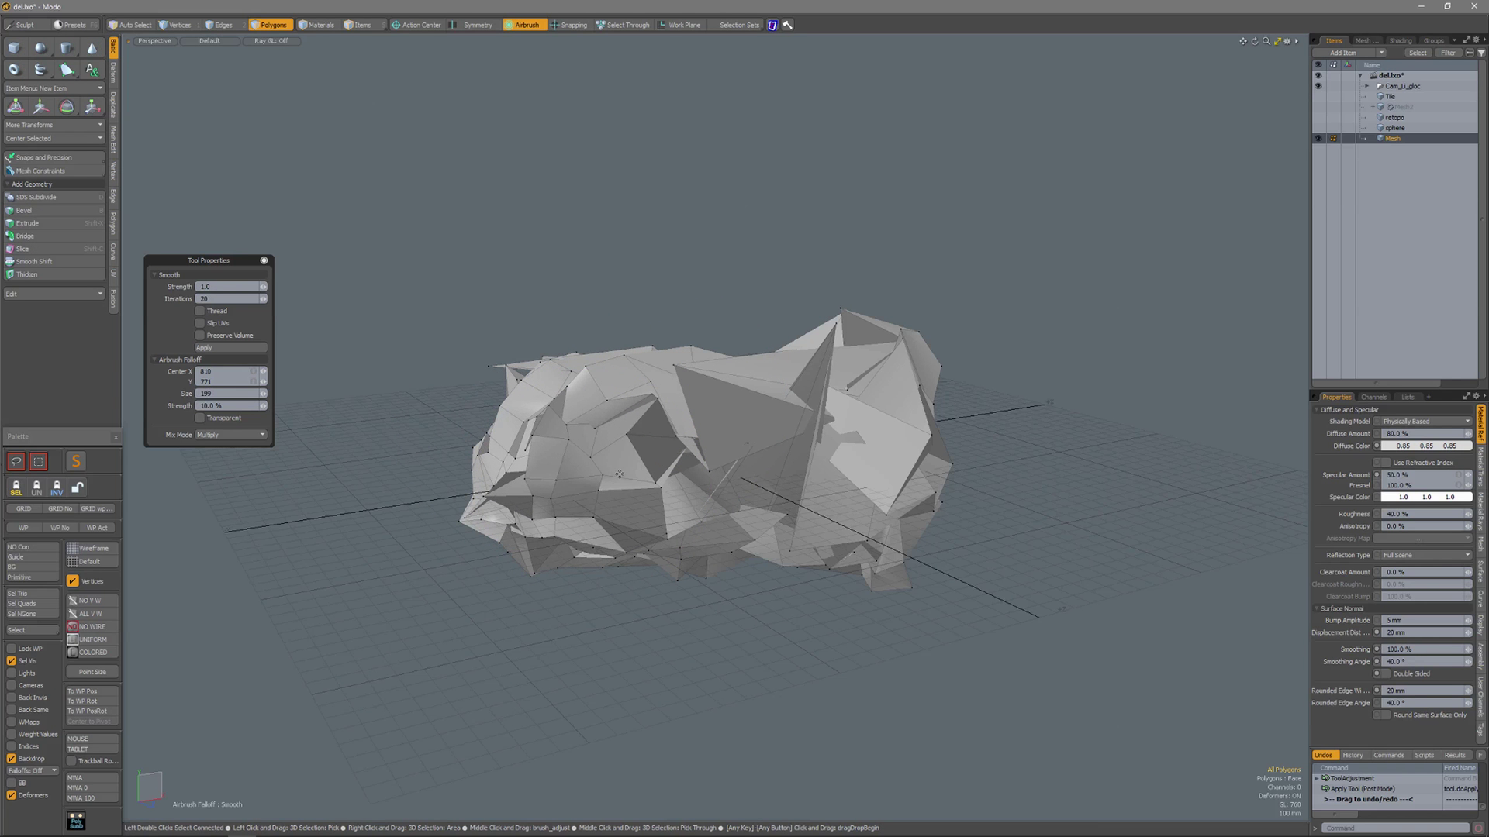
{"action": "mouse_move", "coordinate": [599, 399]}
{"action": "left_mouse_down"}
{"action": "mouse_move", "coordinate": [598, 412]}
{"action": "mouse_move", "coordinate": [709, 372]}
{"action": "left_mouse_up"}
{"action": "mouse_move", "coordinate": [710, 373]}
{"action": "left_mouse_down", "text": "alt"}
{"action": "mouse_move", "coordinate": [735, 408]}
{"action": "mouse_move", "coordinate": [734, 354]}
{"action": "mouse_move", "coordinate": [810, 414]}
{"action": "mouse_move", "coordinate": [891, 333]}
{"action": "mouse_move", "coordinate": [884, 403]}
{"action": "mouse_move", "coordinate": [848, 456]}
{"action": "mouse_move", "coordinate": [891, 419]}
{"action": "mouse_move", "coordinate": [903, 442]}
{"action": "mouse_move", "coordinate": [670, 542]}
{"action": "mouse_move", "coordinate": [535, 504]}
{"action": "mouse_move", "coordinate": [548, 531]}
{"action": "mouse_move", "coordinate": [744, 590]}
{"action": "mouse_move", "coordinate": [837, 589]}
{"action": "mouse_move", "coordinate": [884, 496]}
{"action": "mouse_move", "coordinate": [844, 417]}
{"action": "mouse_move", "coordinate": [813, 391]}
{"action": "mouse_move", "coordinate": [734, 422]}
{"action": "mouse_move", "coordinate": [799, 496]}
{"action": "mouse_move", "coordinate": [682, 489]}
{"action": "mouse_move", "coordinate": [616, 442]}
{"action": "mouse_move", "coordinate": [682, 481]}
{"action": "mouse_move", "coordinate": [714, 543]}
{"action": "mouse_move", "coordinate": [837, 373]}
{"action": "mouse_move", "coordinate": [884, 497]}
{"action": "mouse_move", "coordinate": [798, 542]}
{"action": "mouse_move", "coordinate": [667, 516]}
{"action": "mouse_move", "coordinate": [675, 481]}
{"action": "left_mouse_up", "text": "alt"}
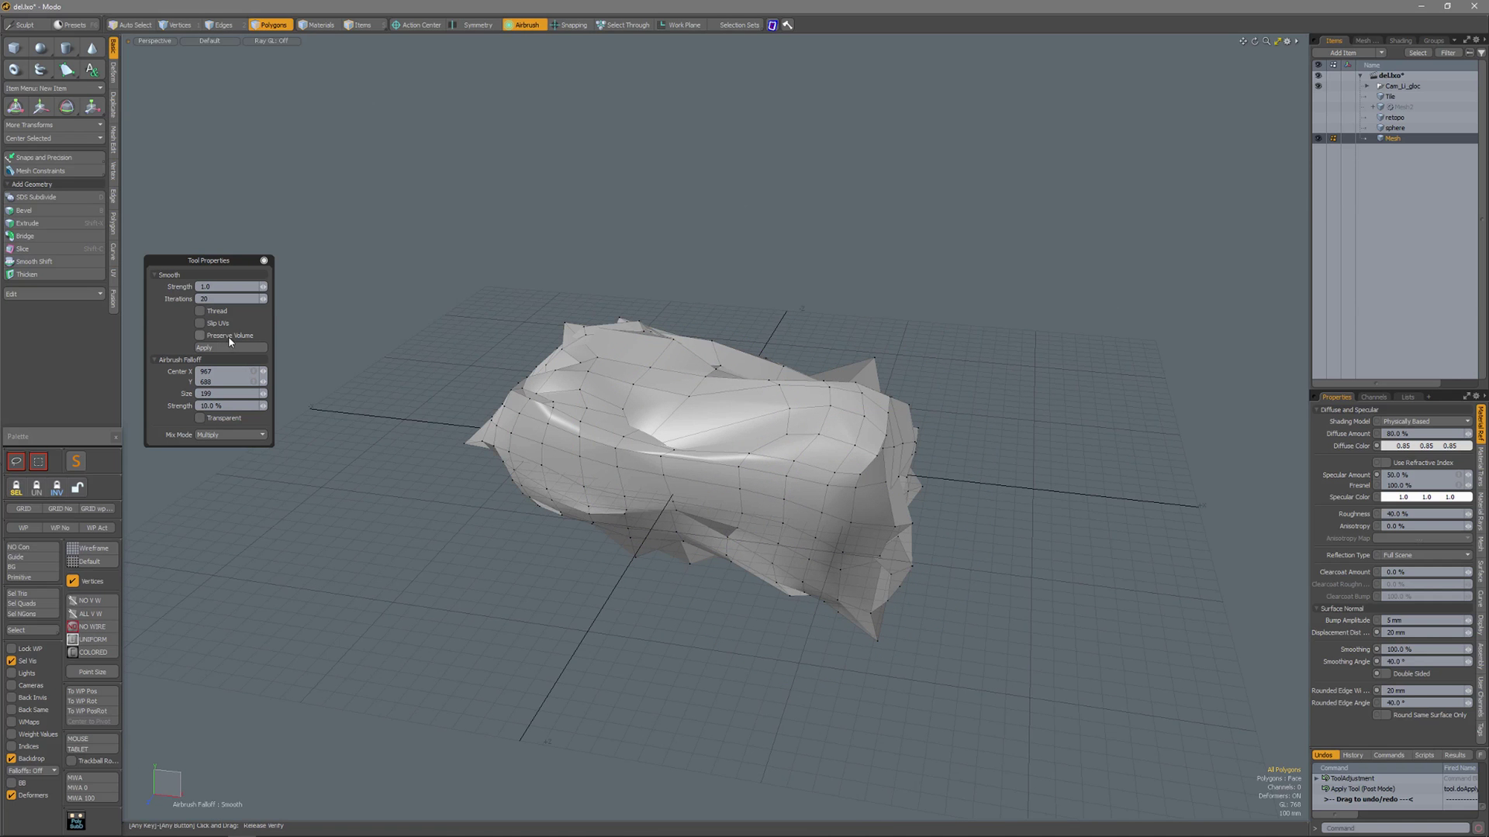
Enable Preserve Volume for the Smooth tool and brush over further areas of the mesh from other sides.
{"action": "left_click", "coordinate": [223, 337]}
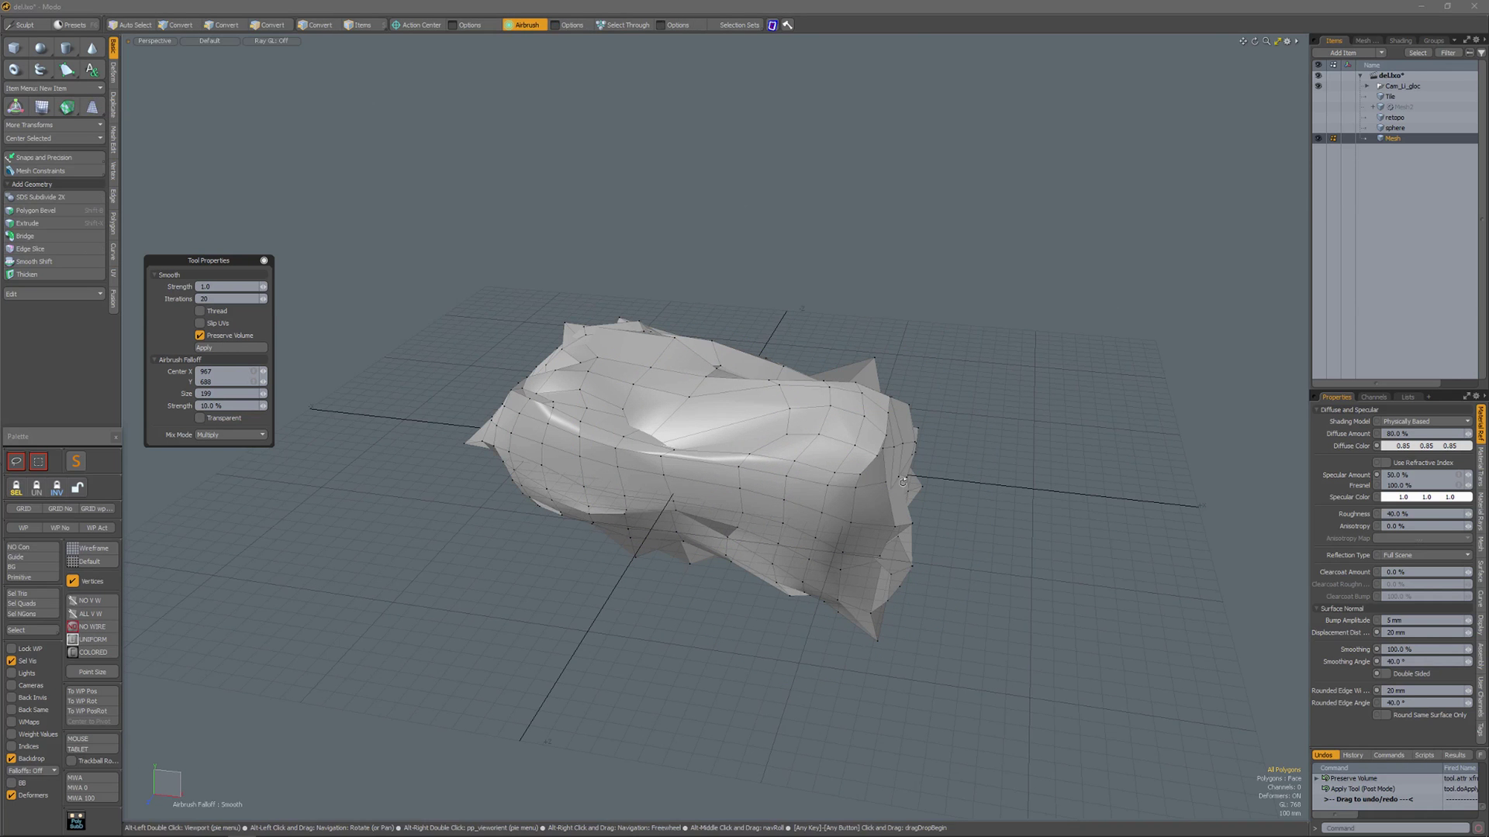
{"action": "mouse_move", "coordinate": [698, 364]}
{"action": "left_mouse_down", "text": "alt"}
{"action": "mouse_move", "coordinate": [718, 435]}
{"action": "mouse_move", "coordinate": [692, 431]}
{"action": "mouse_move", "coordinate": [766, 425]}
{"action": "mouse_move", "coordinate": [712, 465]}
{"action": "mouse_move", "coordinate": [601, 315]}
{"action": "mouse_move", "coordinate": [632, 504]}
{"action": "mouse_move", "coordinate": [606, 570]}
{"action": "mouse_move", "coordinate": [702, 554]}
{"action": "mouse_move", "coordinate": [771, 565]}
{"action": "mouse_move", "coordinate": [849, 452]}
{"action": "mouse_move", "coordinate": [806, 347]}
{"action": "mouse_move", "coordinate": [611, 455]}
{"action": "mouse_move", "coordinate": [694, 485]}
{"action": "mouse_move", "coordinate": [679, 484]}
{"action": "mouse_move", "coordinate": [681, 507]}
{"action": "mouse_move", "coordinate": [636, 506]}
{"action": "left_mouse_up", "text": "alt"}
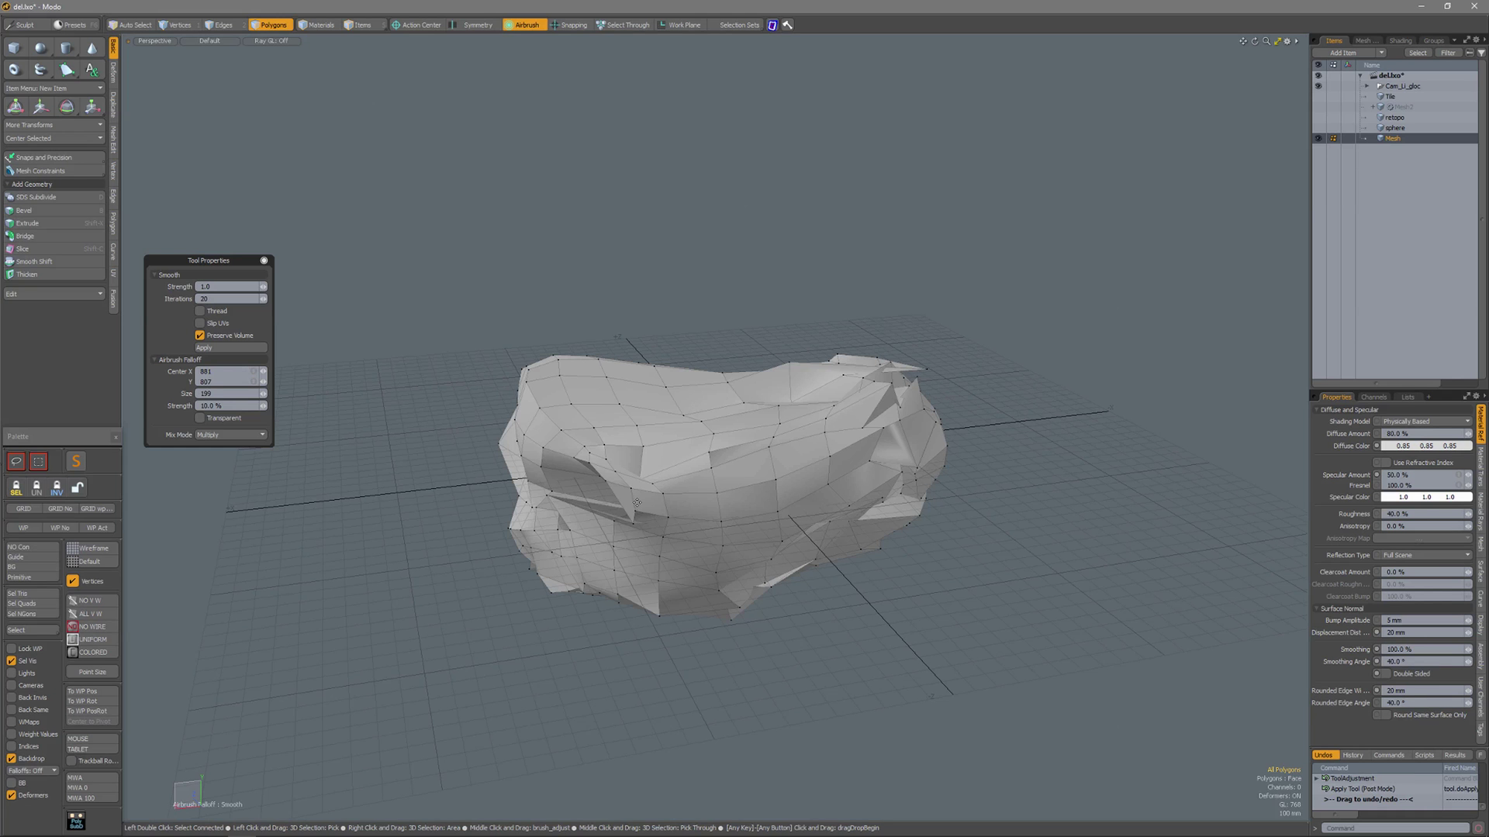
Drop the Smooth tool and set the falloff to none.
{"action": "key", "text": "space"}
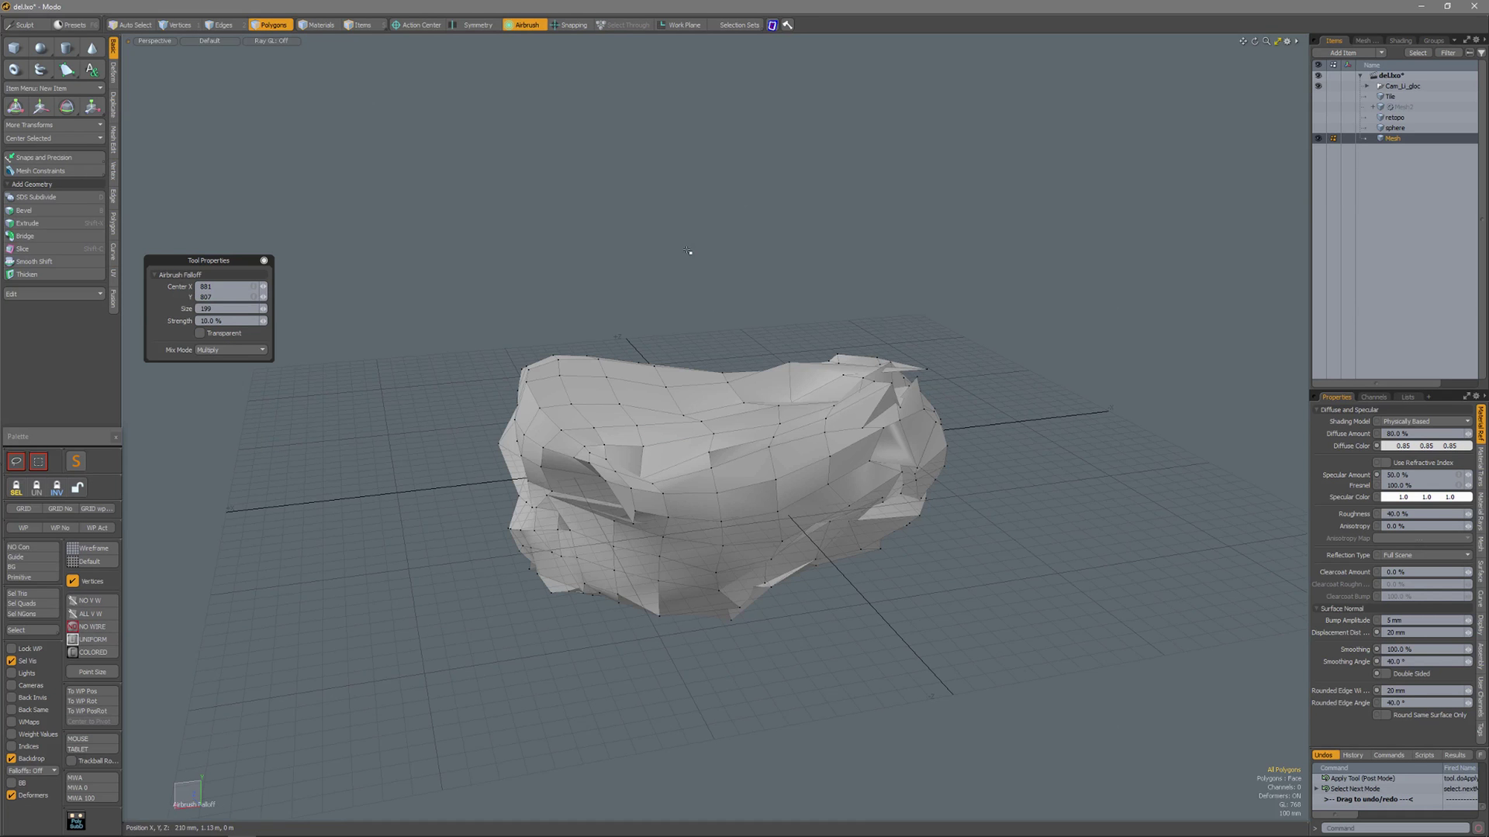
{"action": "left_click", "coordinate": [525, 25]}
{"action": "left_click", "coordinate": [521, 35]}
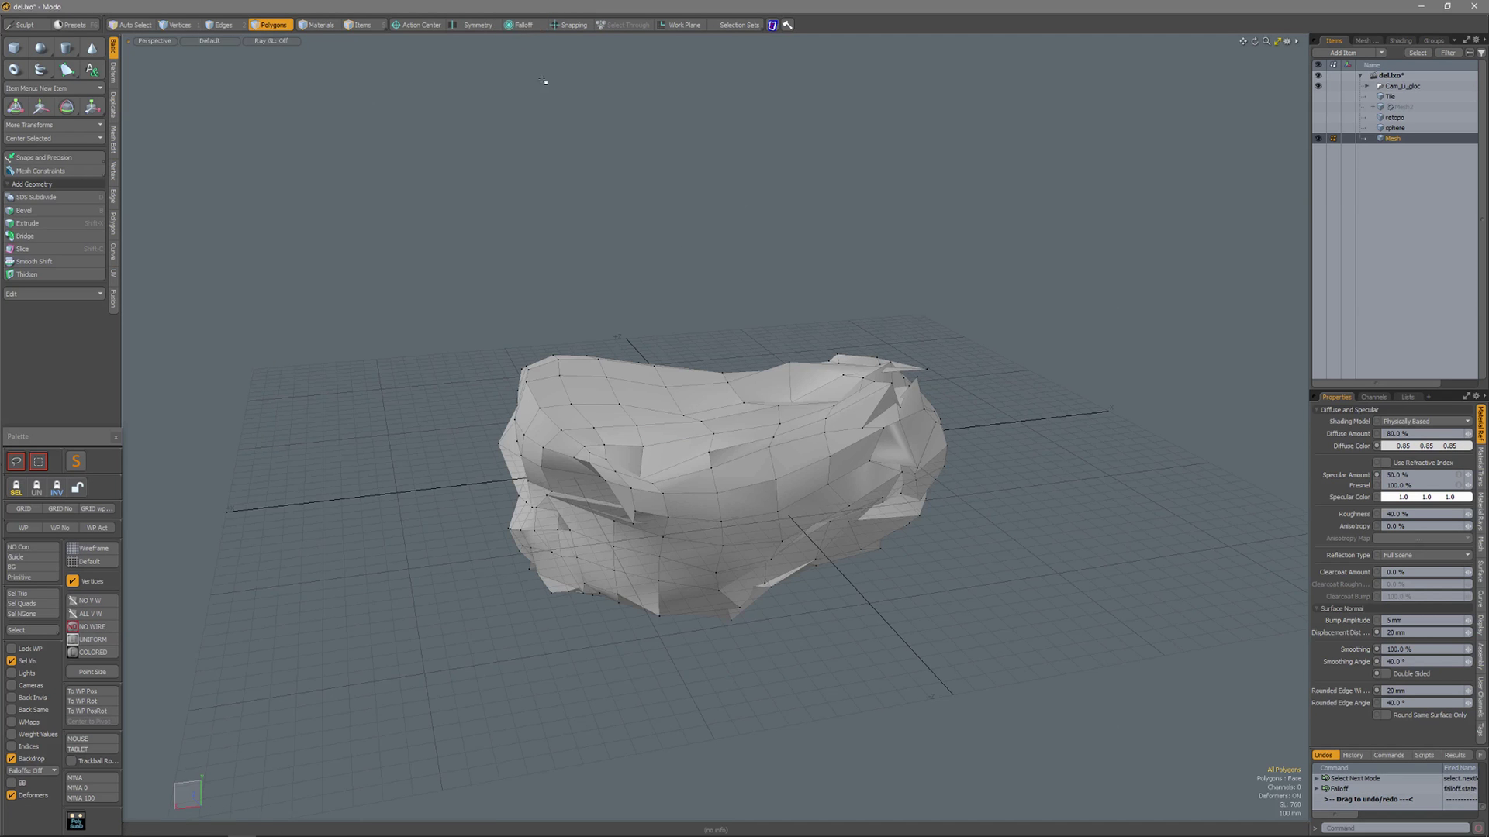
Show the retopo and sphere items, hide the Mesh item, and select retopo for editing.
{"action": "left_click", "coordinate": [1317, 117]}
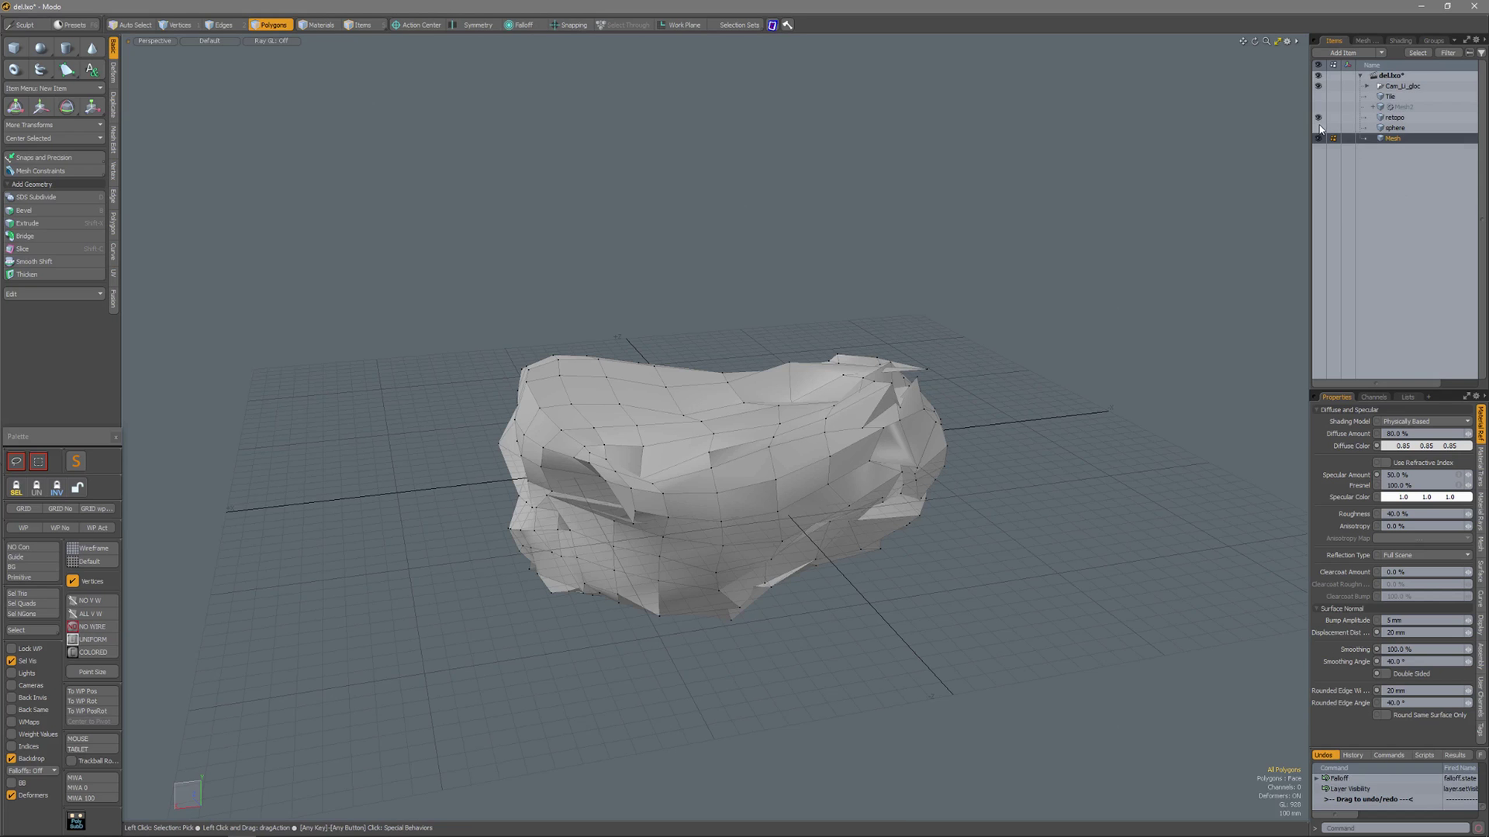
{"action": "left_click", "coordinate": [1318, 138]}
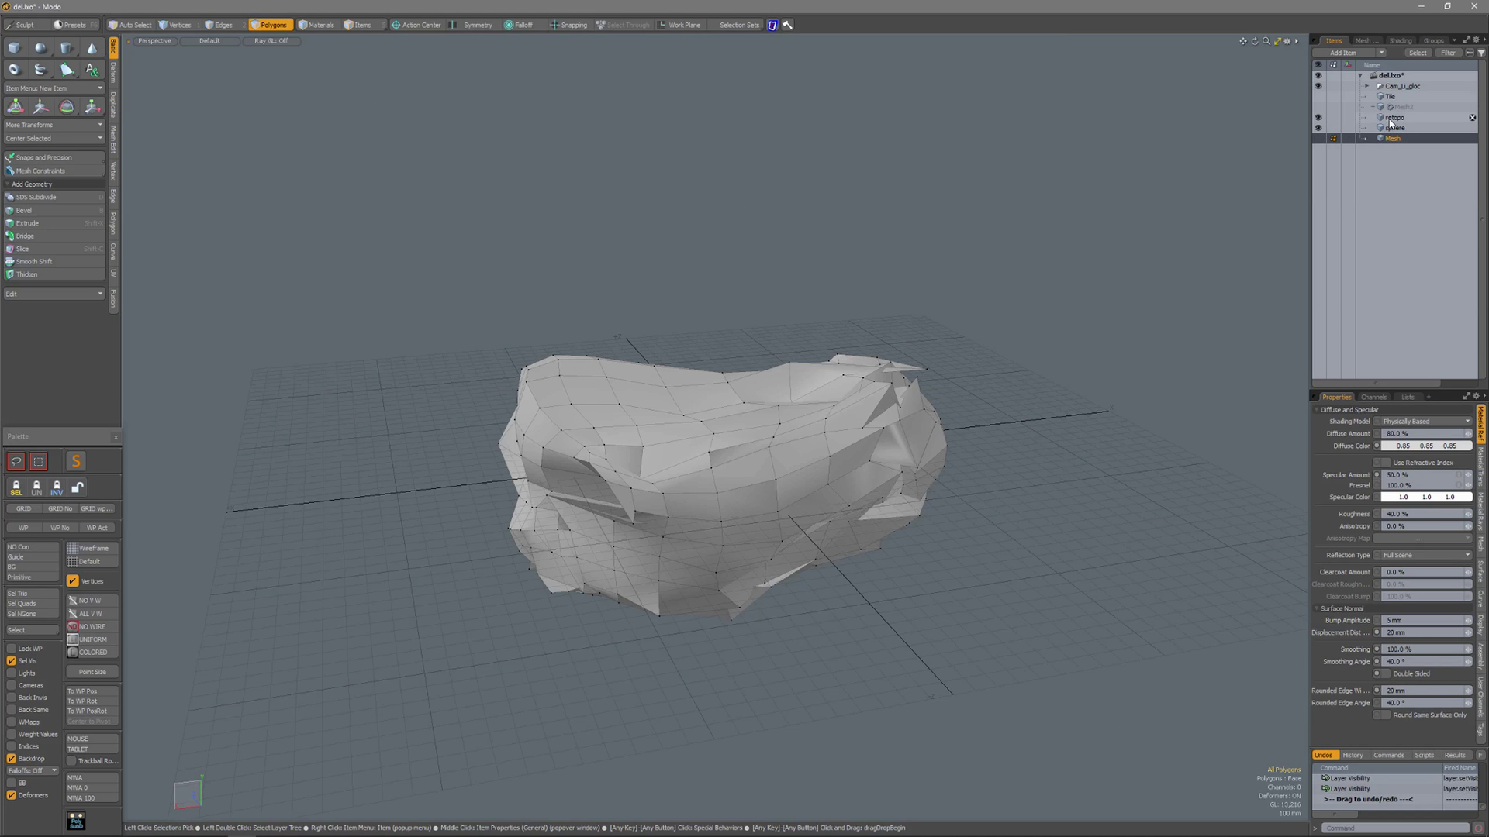
{"action": "left_click", "coordinate": [1390, 119]}
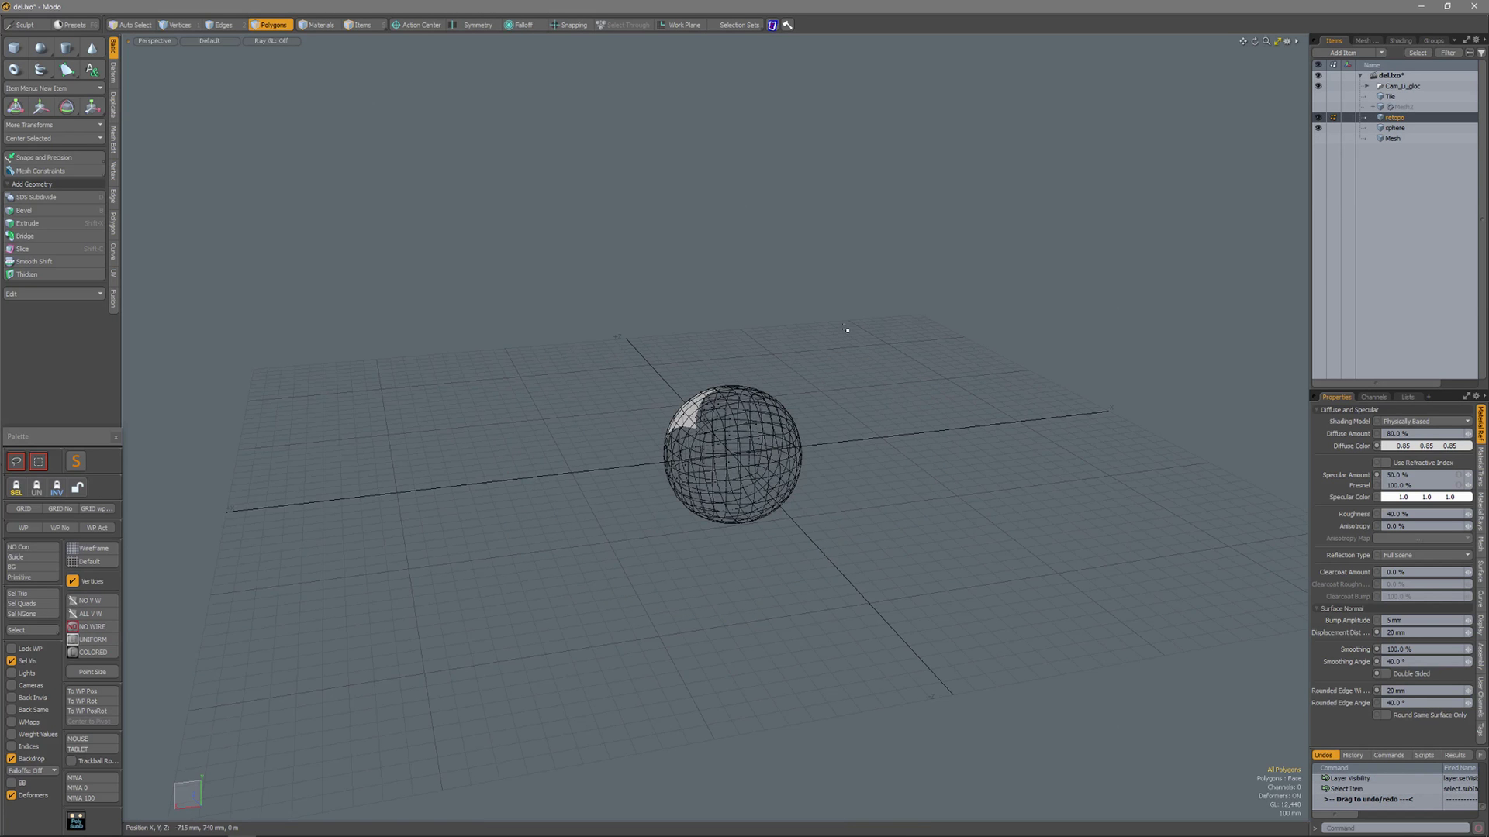
Switch the workspace to the Topology layout.
{"action": "key", "text": "ctrl"}
{"action": "key", "text": "ctrl+Tab"}
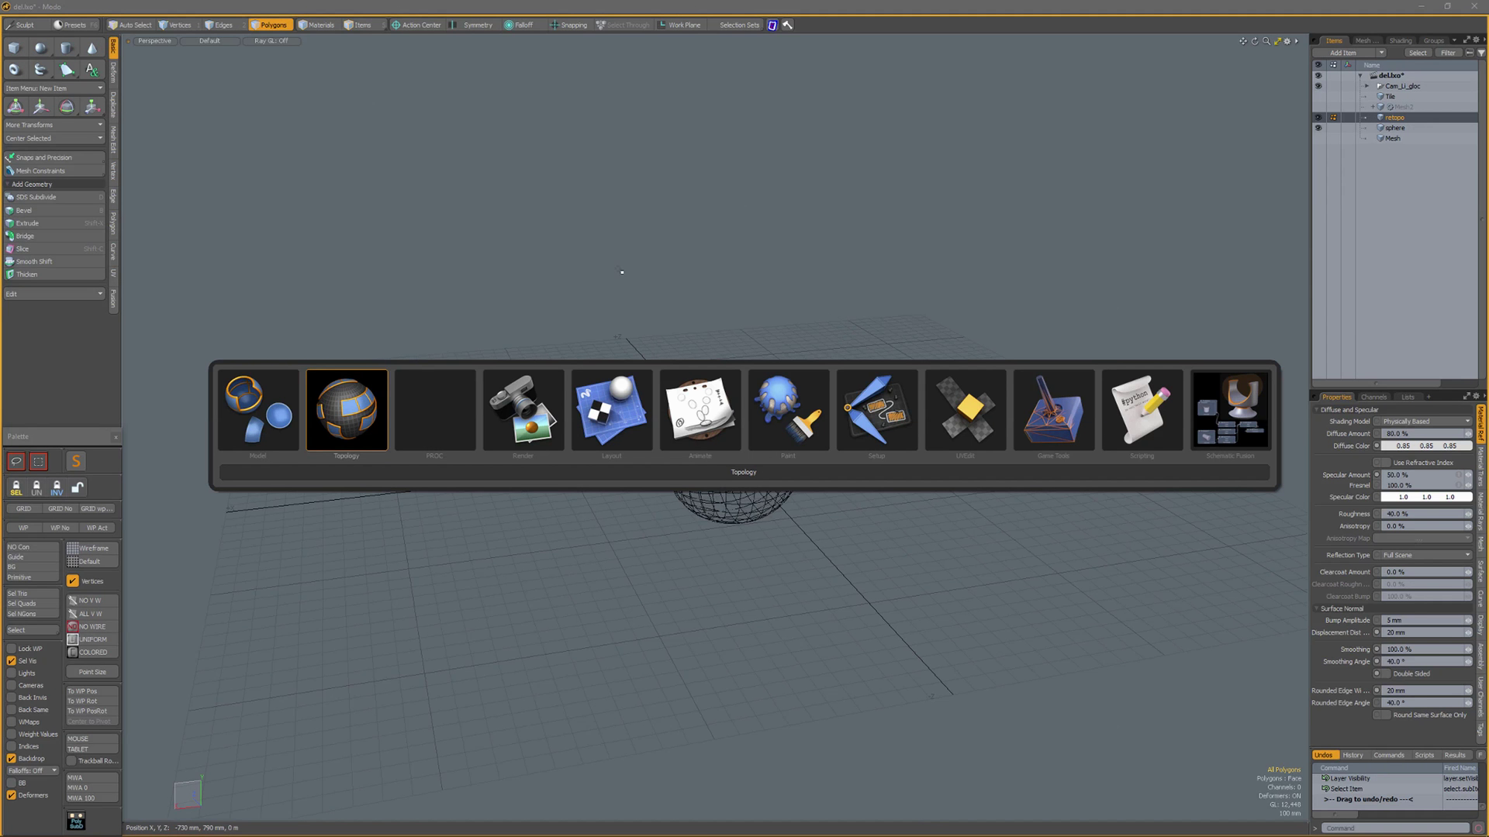
{"action": "left_click", "coordinate": [338, 415]}
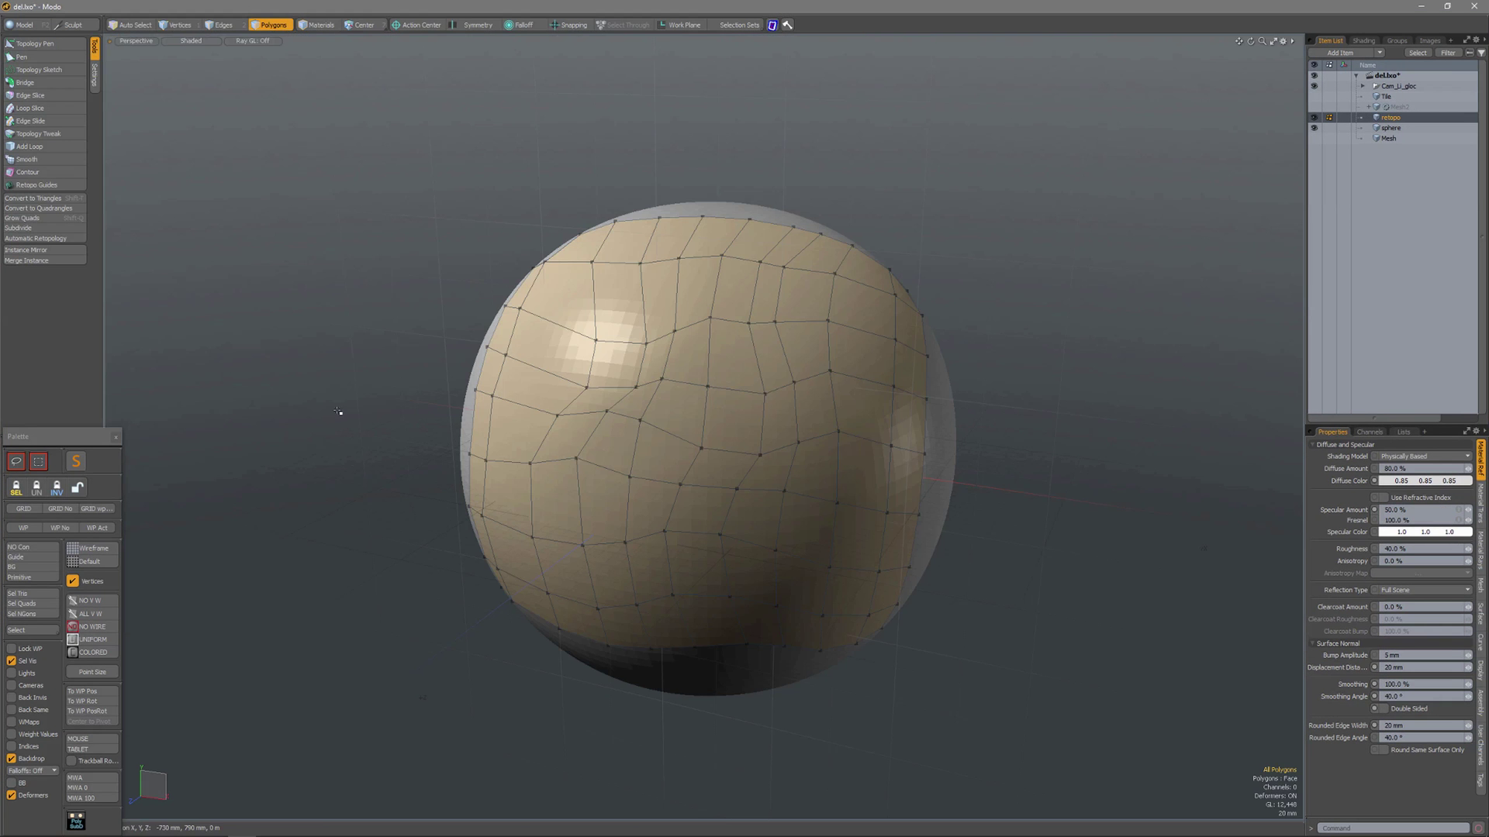
Activate the Smooth Brush variant of the background-constrained Smooth tool on the retopo mesh.
{"action": "left_click_drag", "start_coordinate": [667, 454], "coordinate": [783, 447], "text": "alt"}
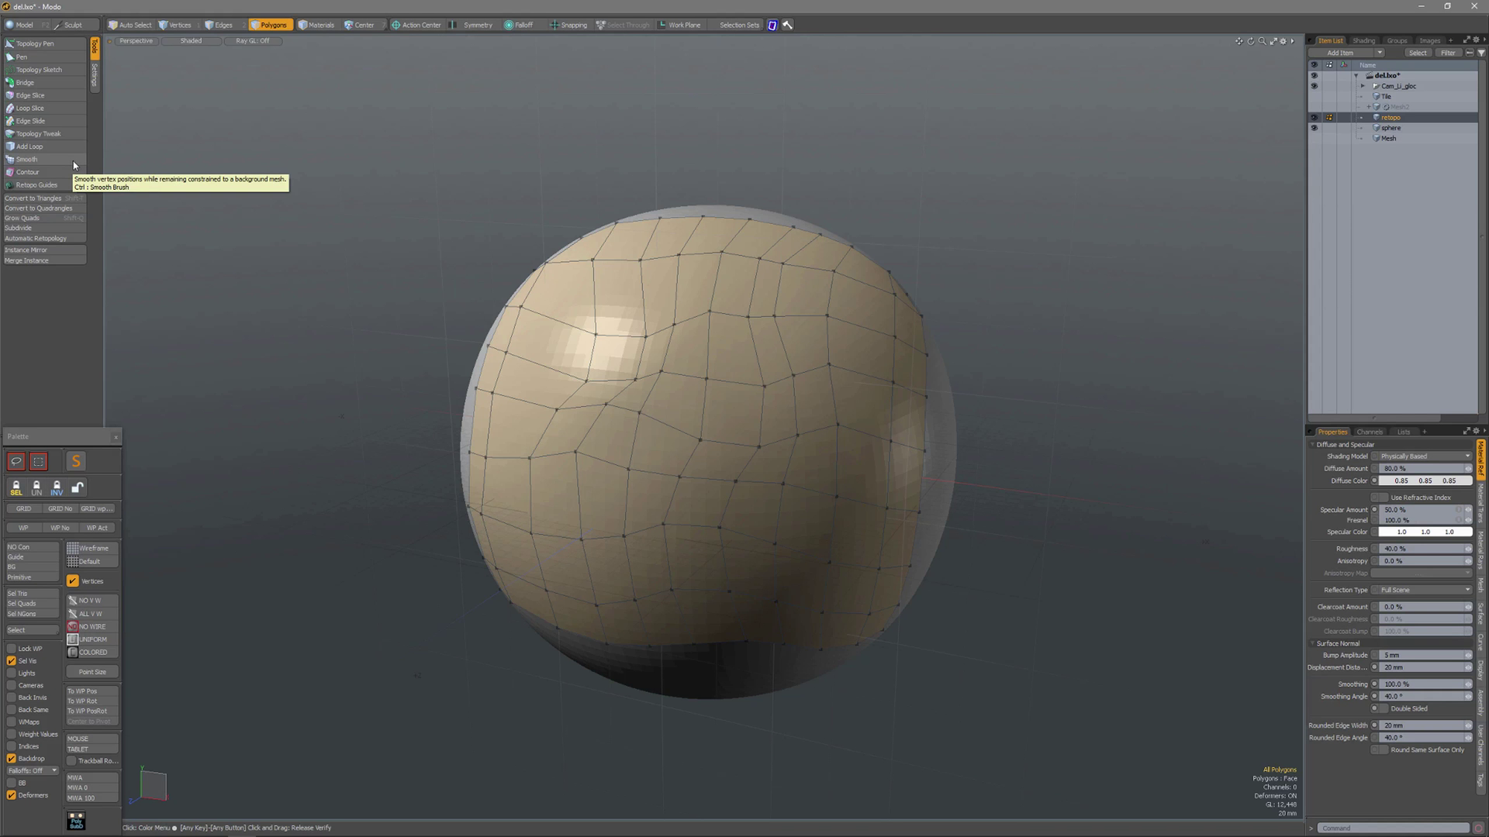
{"action": "key", "text": "ctrl"}
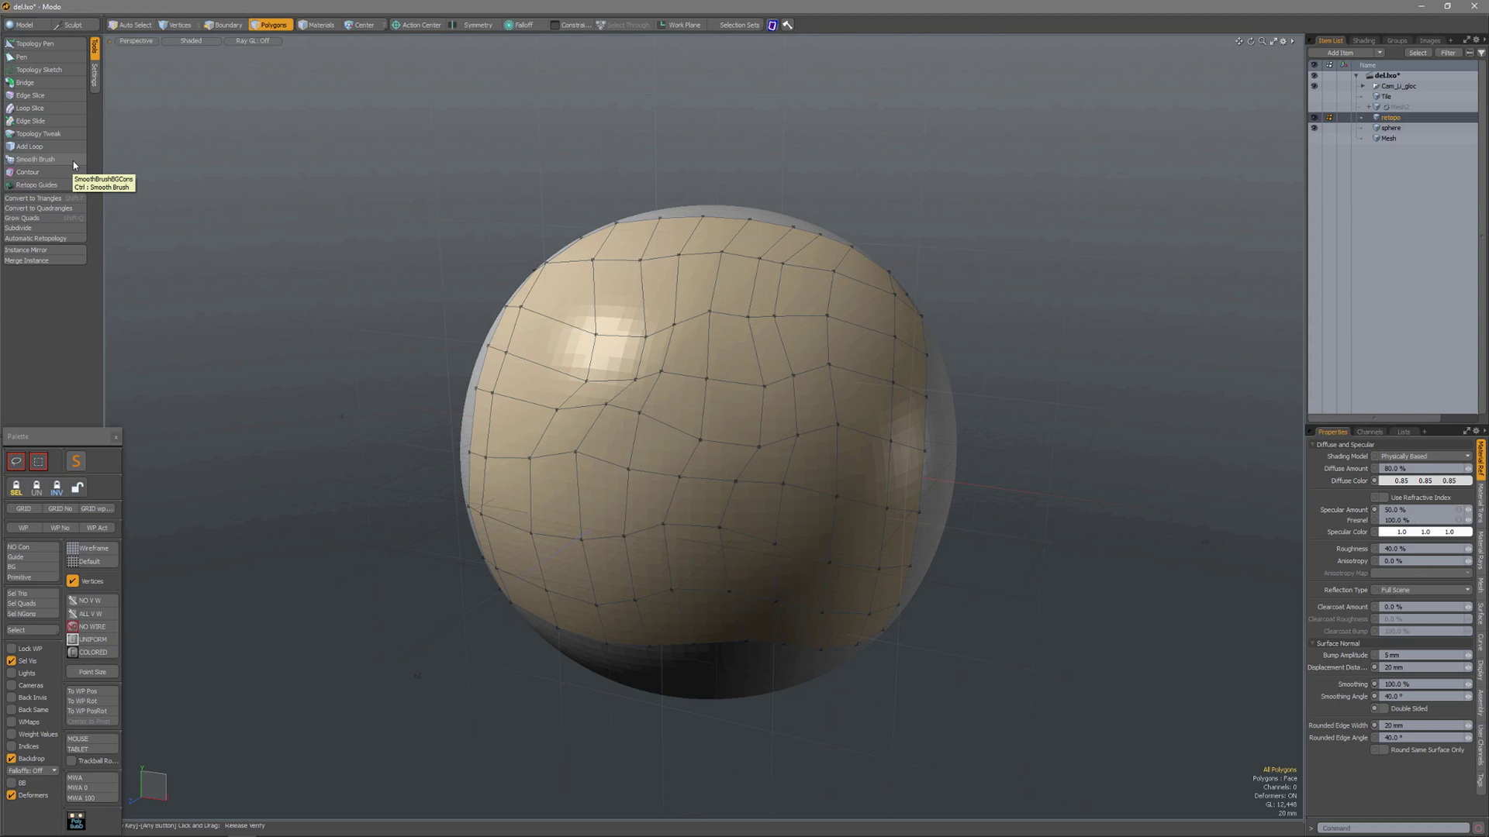
{"action": "left_click", "coordinate": [73, 160]}
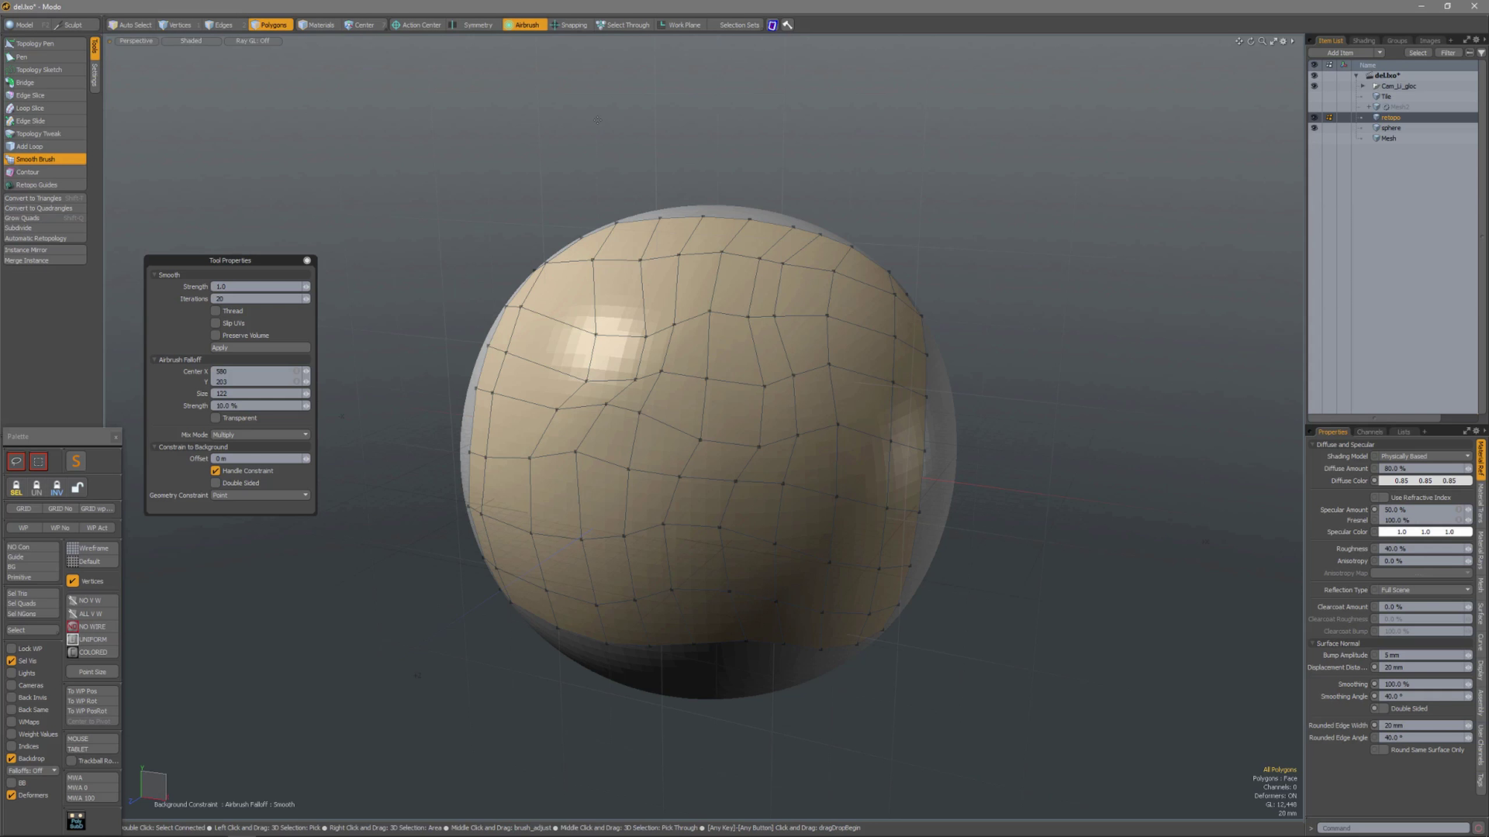
Try the Smooth Brush with Select Through switched on, switch that option off again, and drop the brush.
{"action": "left_click", "coordinate": [625, 25]}
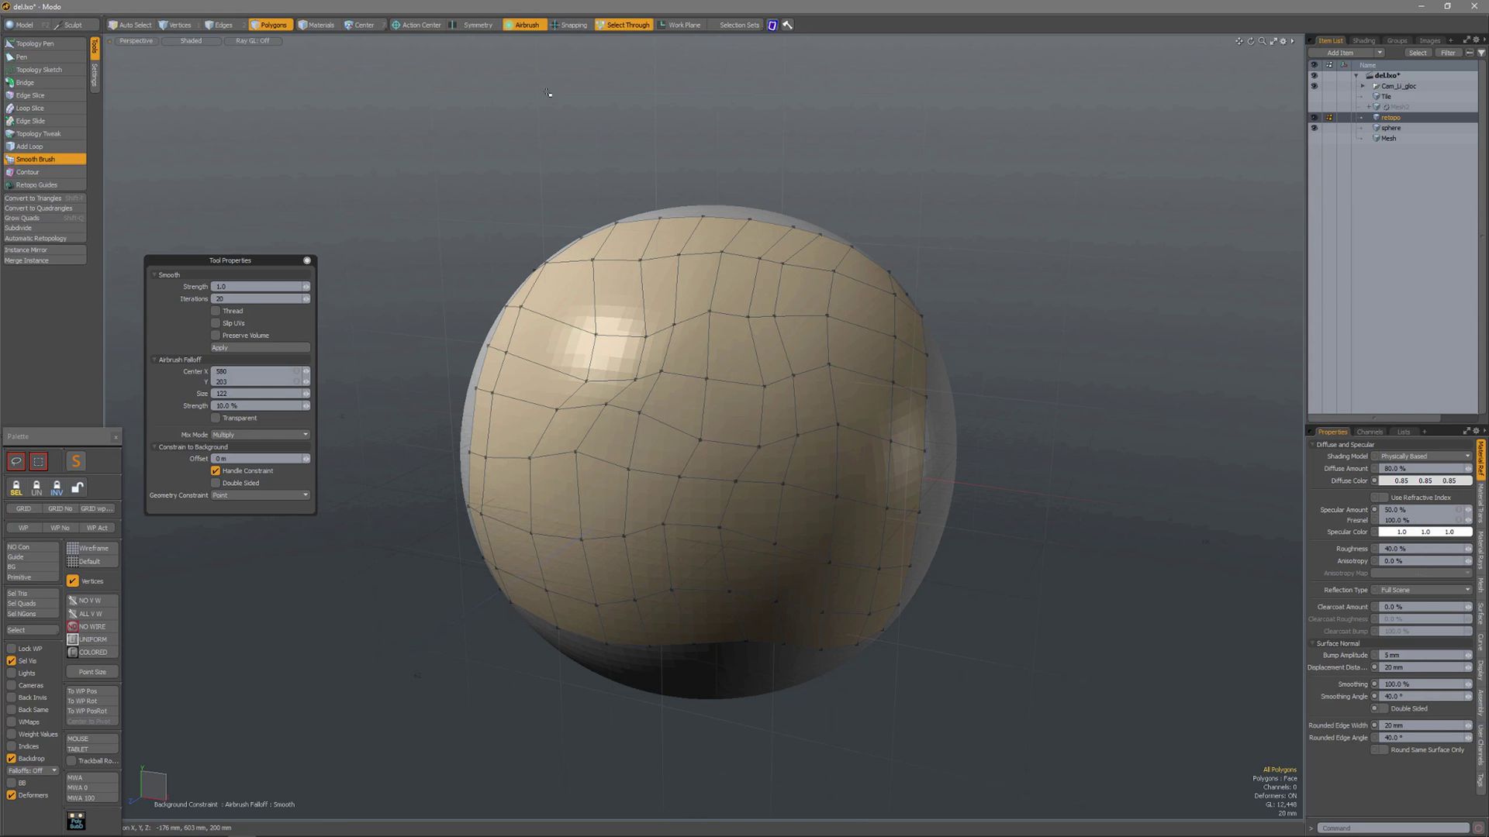
{"action": "left_click_drag", "start_coordinate": [486, 92], "coordinate": [542, 152]}
{"action": "left_click", "coordinate": [631, 25]}
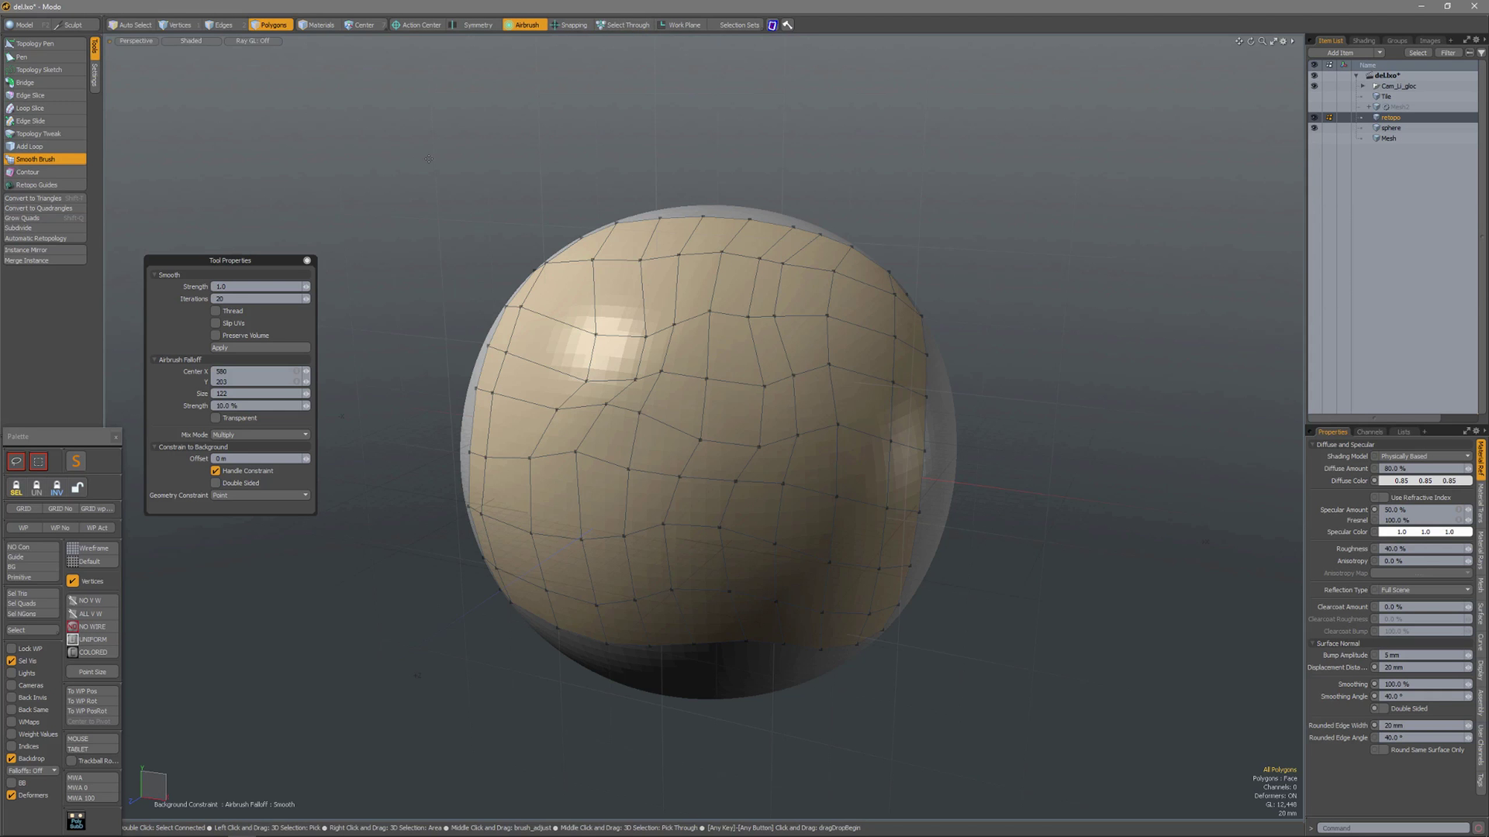
{"action": "mouse_move", "coordinate": [446, 160]}
{"action": "middle_mouse_down"}
{"action": "mouse_move", "coordinate": [387, 160]}
{"action": "mouse_move", "coordinate": [451, 161]}
{"action": "mouse_move", "coordinate": [411, 161]}
{"action": "middle_mouse_up"}
{"action": "key", "text": "q"}
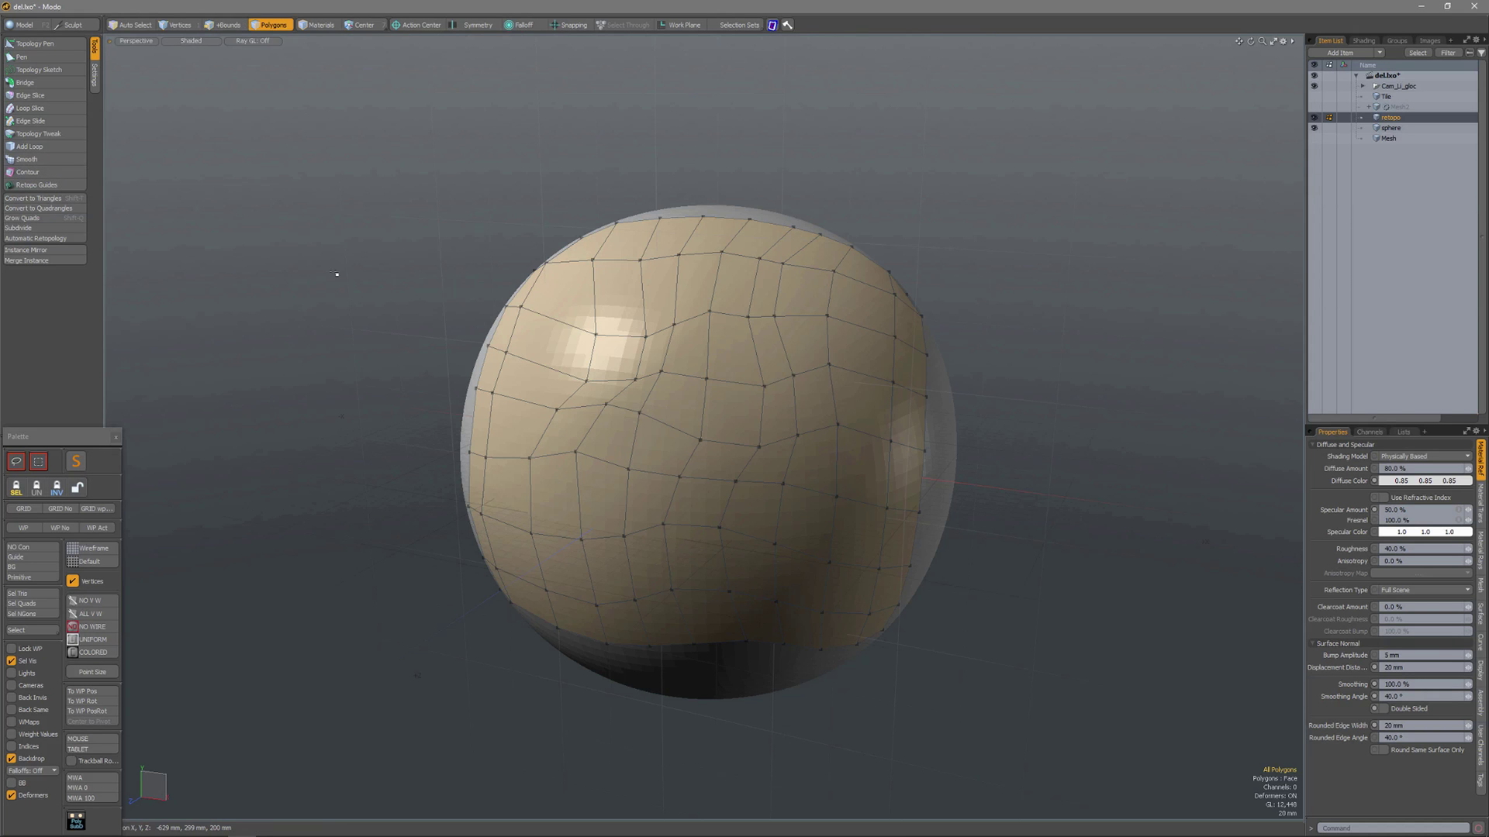
Activate the regular Smooth tool on the retopo mesh and combine it with an Airbrush falloff.
{"action": "key", "text": "shift+s"}
{"action": "left_click", "coordinate": [525, 25]}
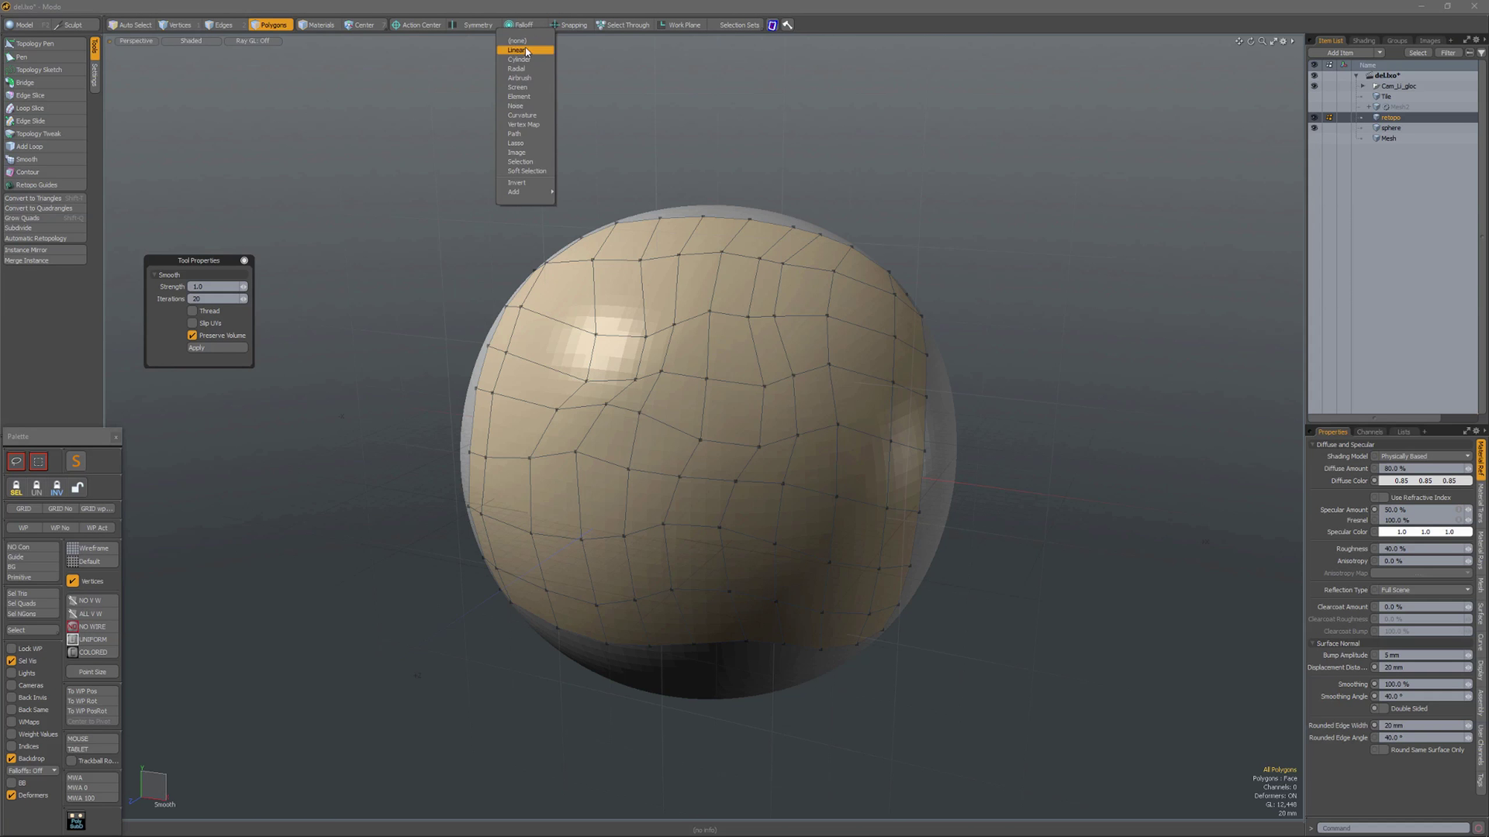
{"action": "left_click", "coordinate": [523, 81]}
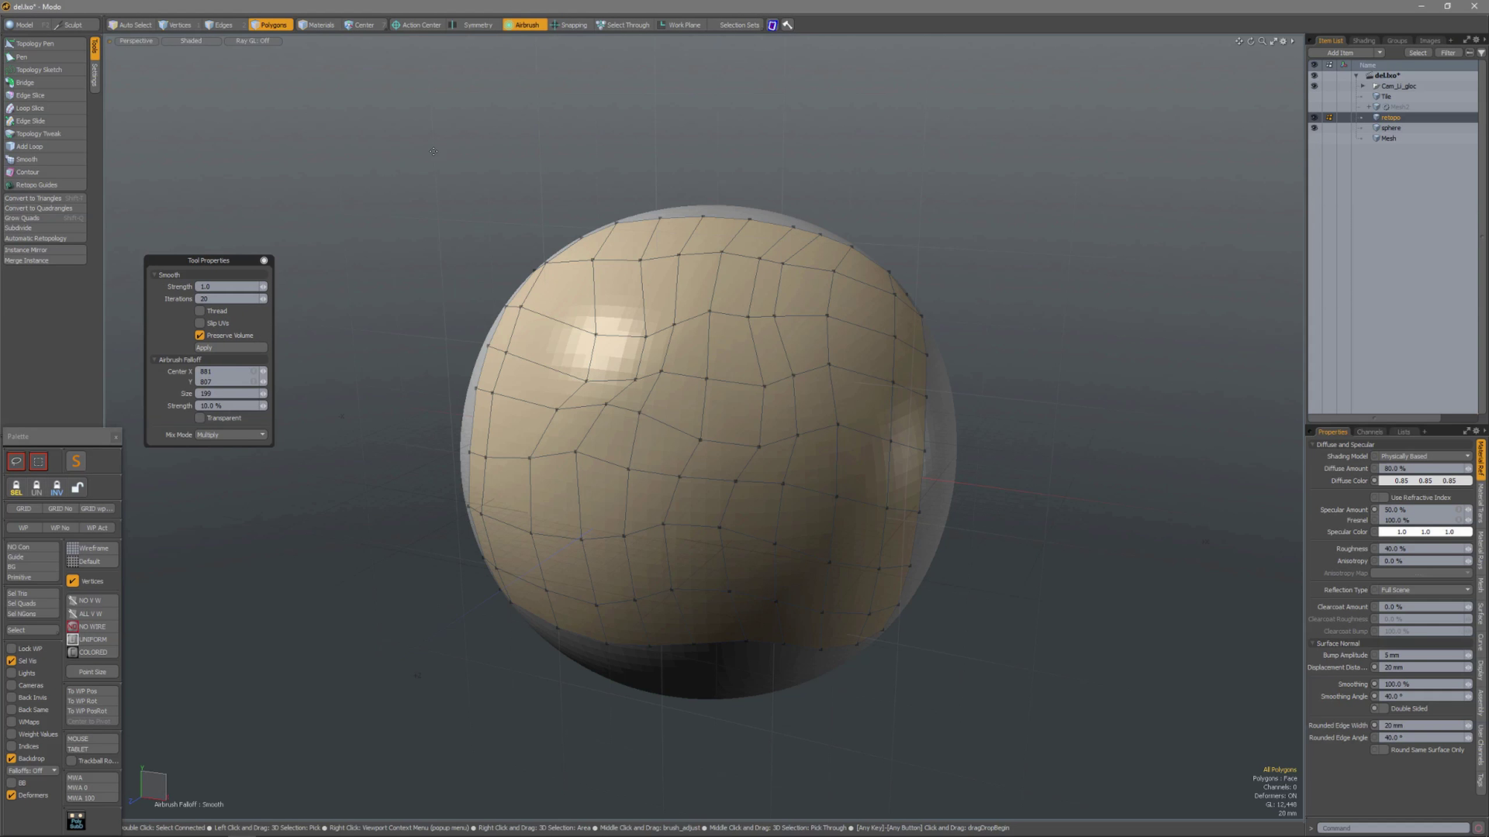
Activate the background-constrained Smooth Brush on the retopo mesh, switching Select Through on and off again.
{"action": "mouse_move", "coordinate": [434, 152]}
{"action": "middle_mouse_down"}
{"action": "mouse_move", "coordinate": [566, 152]}
{"action": "mouse_move", "coordinate": [465, 151]}
{"action": "mouse_move", "coordinate": [533, 152]}
{"action": "middle_mouse_up"}
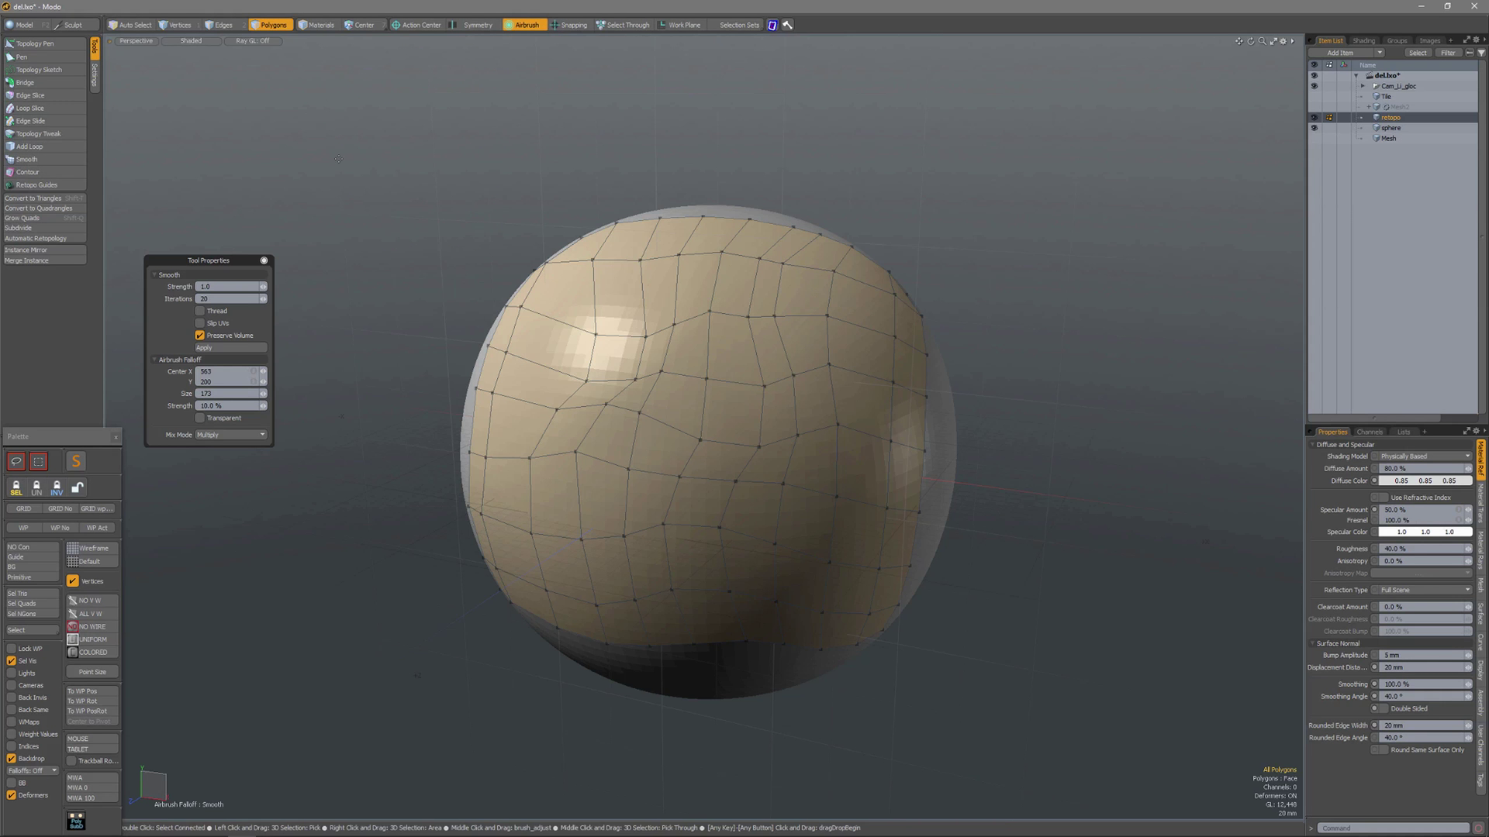
{"action": "left_click", "coordinate": [57, 161]}
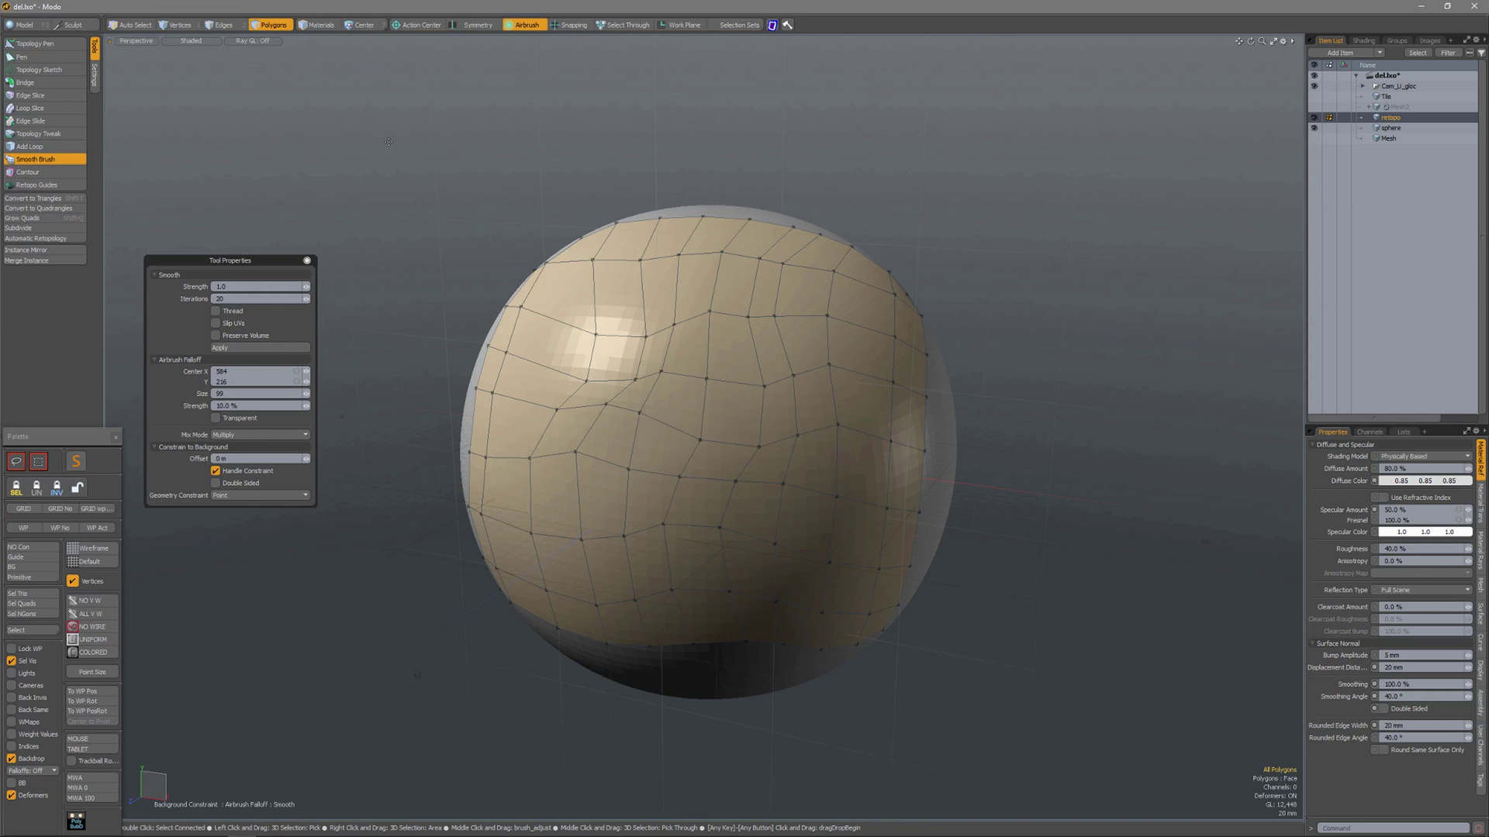
{"action": "left_click", "coordinate": [623, 25]}
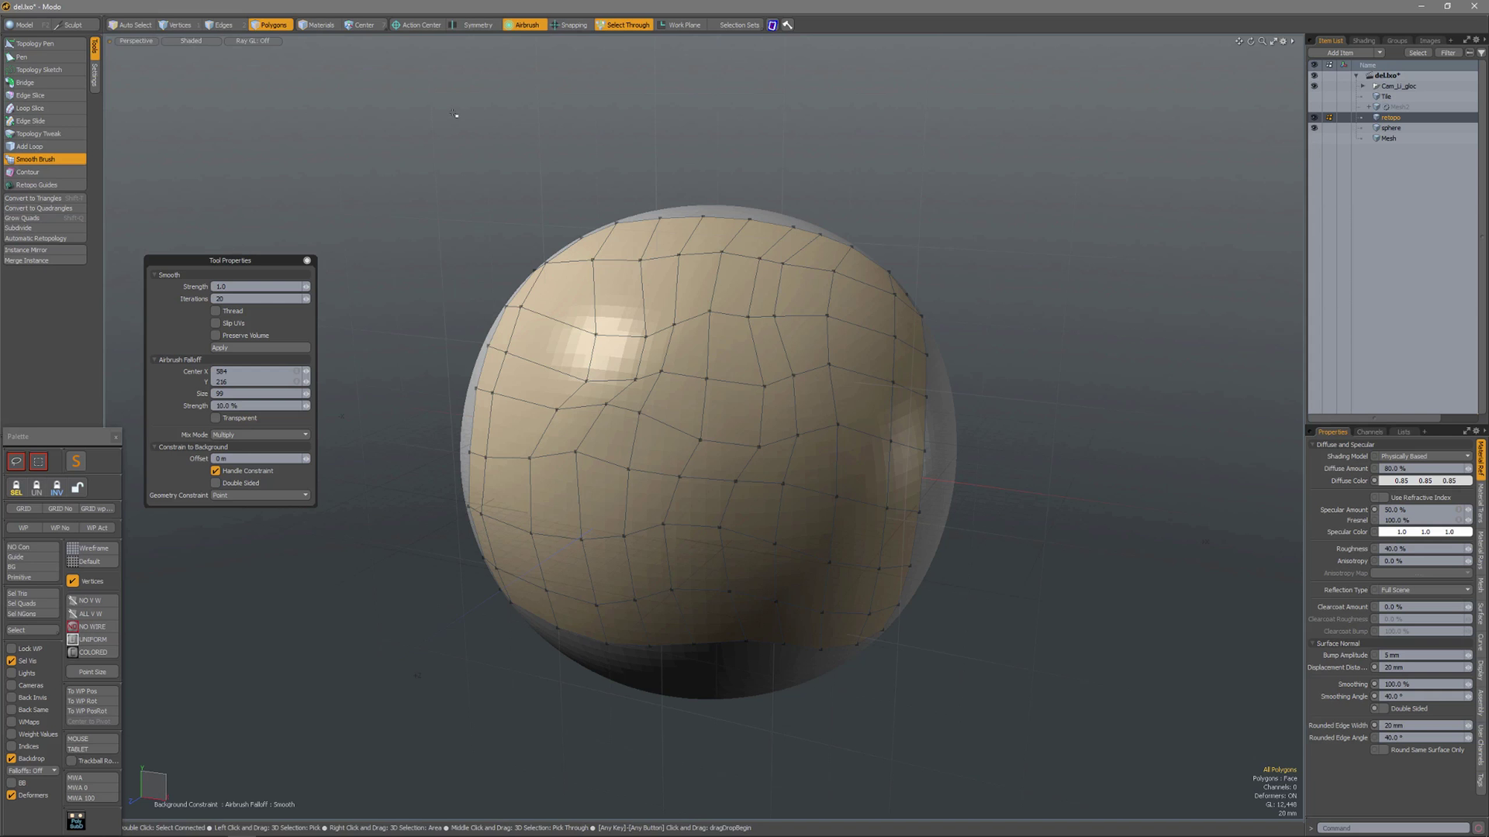
{"action": "left_click", "coordinate": [620, 27]}
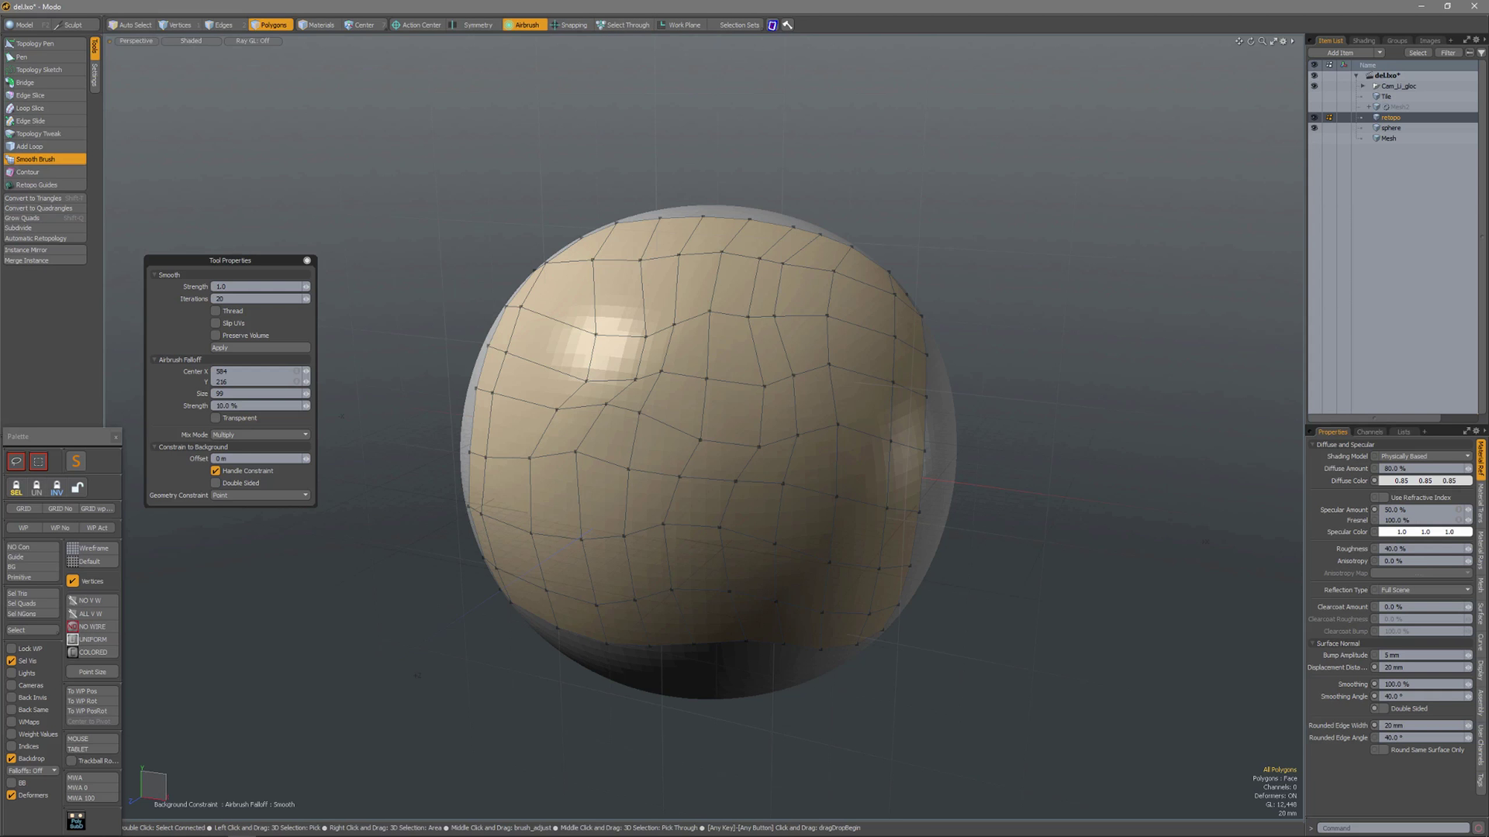
Smooth the central area of the retopo mesh with brush strokes, enlarging the brush to about 318 and keeping Geometry Constraint at Point.
{"action": "mouse_move", "coordinate": [471, 135]}
{"action": "right_mouse_down"}
{"action": "mouse_move", "coordinate": [501, 135]}
{"action": "mouse_move", "coordinate": [439, 135]}
{"action": "mouse_move", "coordinate": [512, 135]}
{"action": "right_mouse_up"}
{"action": "mouse_move", "coordinate": [735, 393]}
{"action": "left_mouse_down"}
{"action": "mouse_move", "coordinate": [636, 356]}
{"action": "mouse_move", "coordinate": [731, 497]}
{"action": "mouse_move", "coordinate": [799, 403]}
{"action": "mouse_move", "coordinate": [690, 403]}
{"action": "mouse_move", "coordinate": [715, 445]}
{"action": "left_mouse_up"}
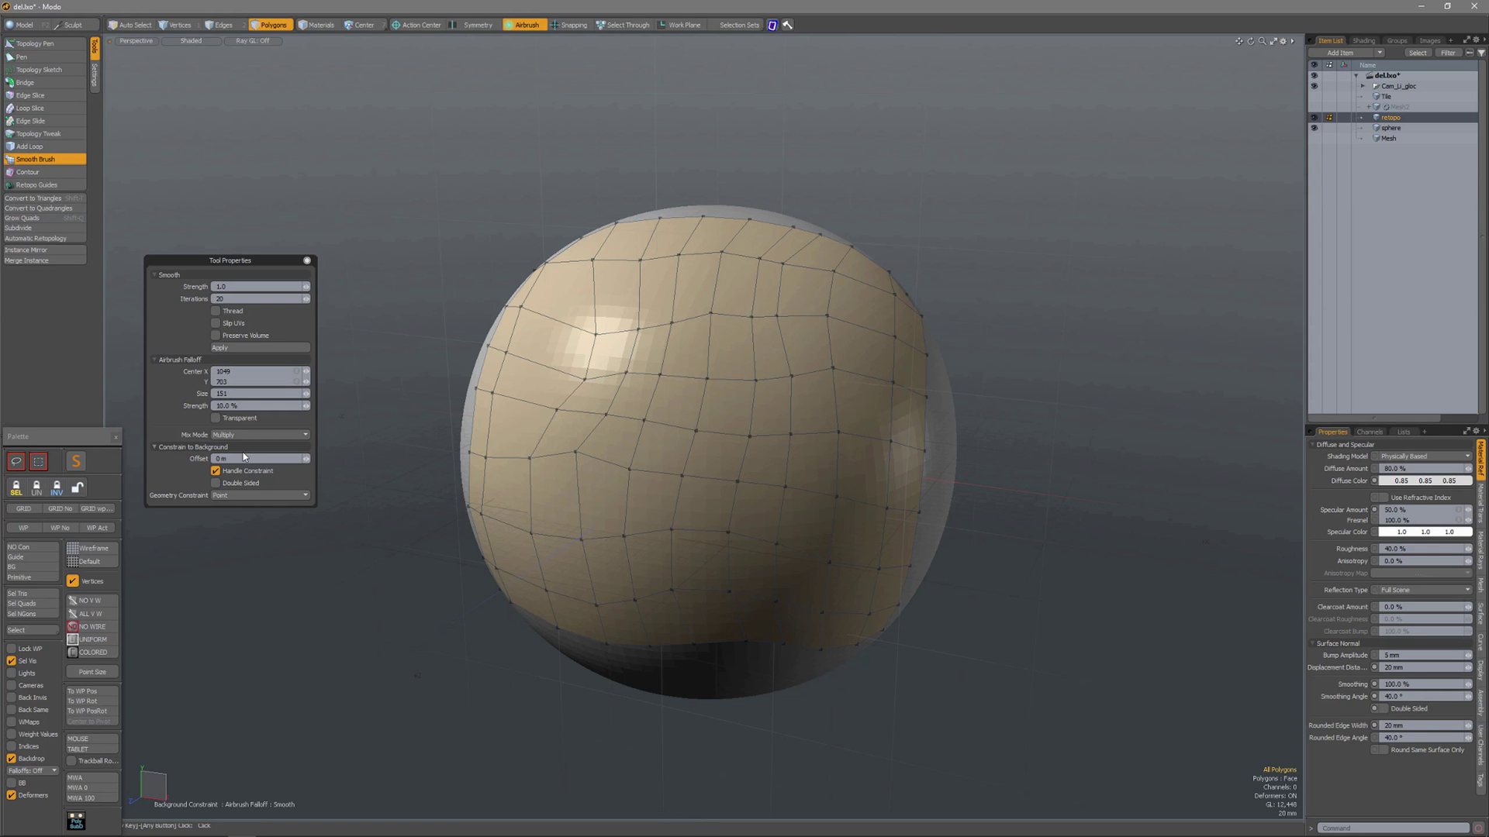
{"action": "left_click", "coordinate": [241, 495]}
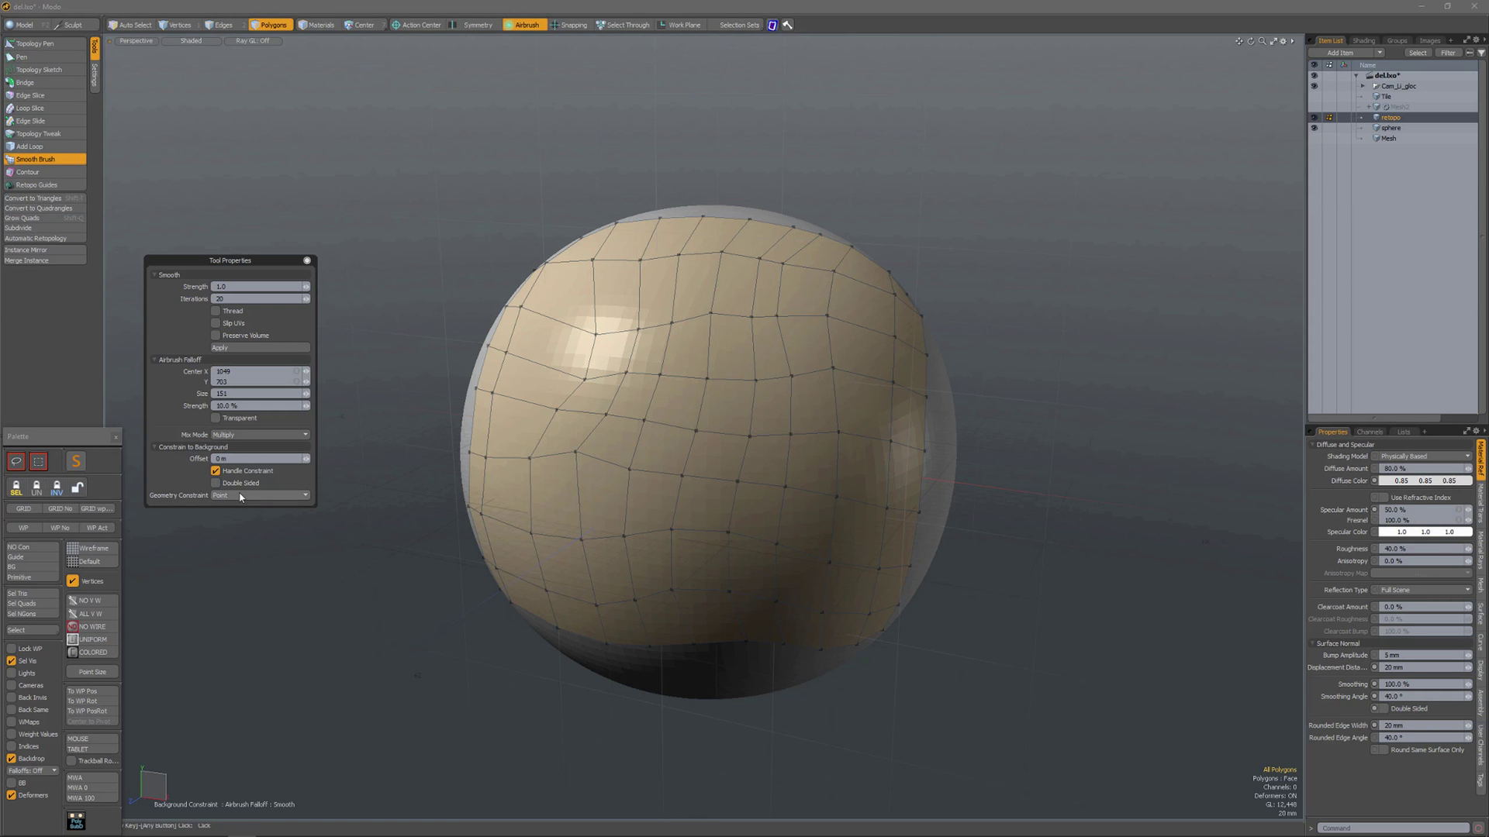
{"action": "left_click", "coordinate": [240, 496]}
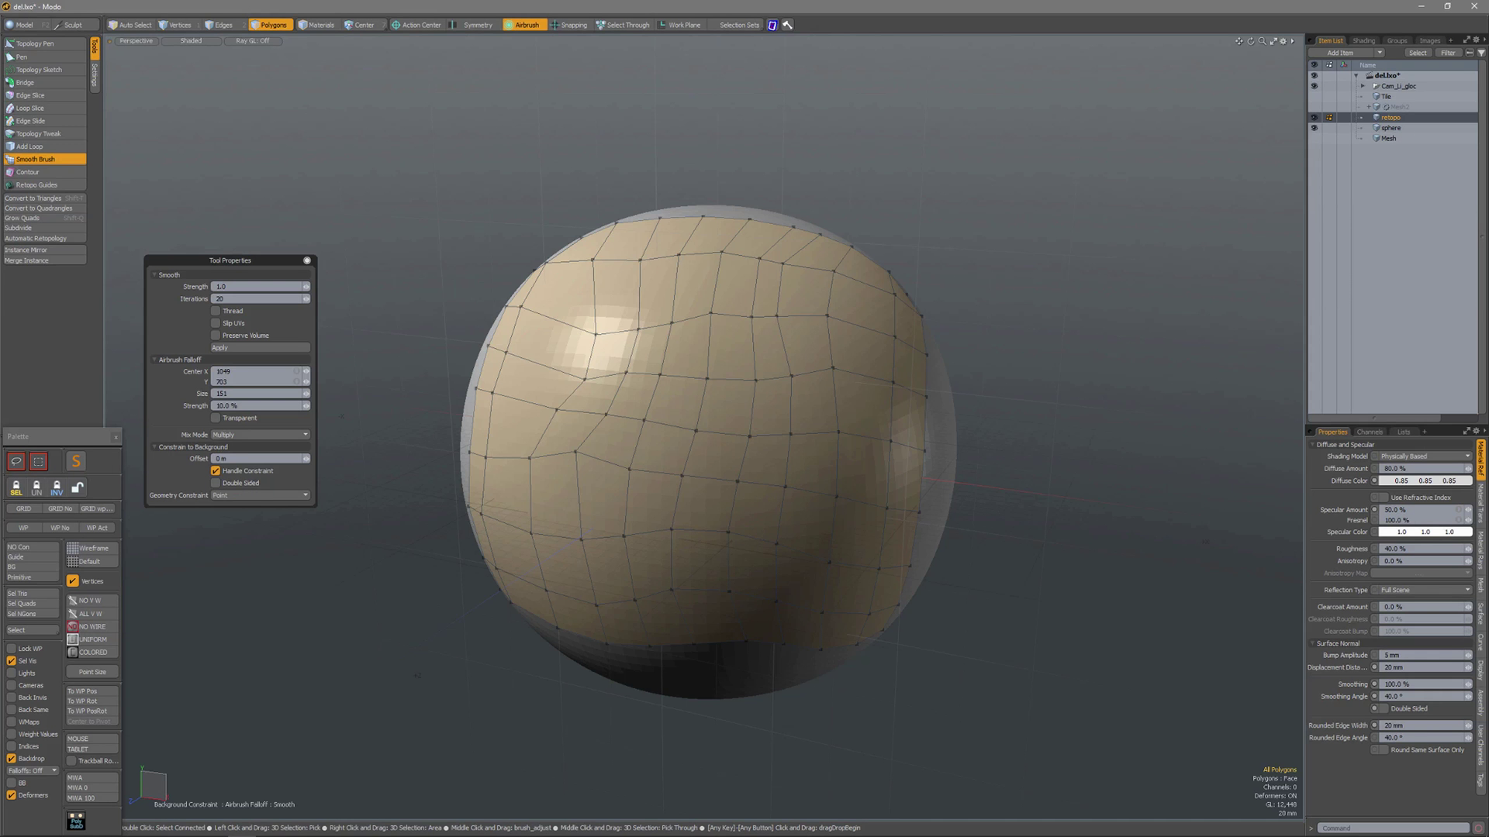
{"action": "mouse_move", "coordinate": [721, 409]}
{"action": "left_mouse_down"}
{"action": "mouse_move", "coordinate": [683, 385]}
{"action": "mouse_move", "coordinate": [733, 438]}
{"action": "mouse_move", "coordinate": [691, 399]}
{"action": "mouse_move", "coordinate": [739, 405]}
{"action": "mouse_move", "coordinate": [725, 438]}
{"action": "mouse_move", "coordinate": [588, 402]}
{"action": "mouse_move", "coordinate": [850, 441]}
{"action": "left_mouse_up"}
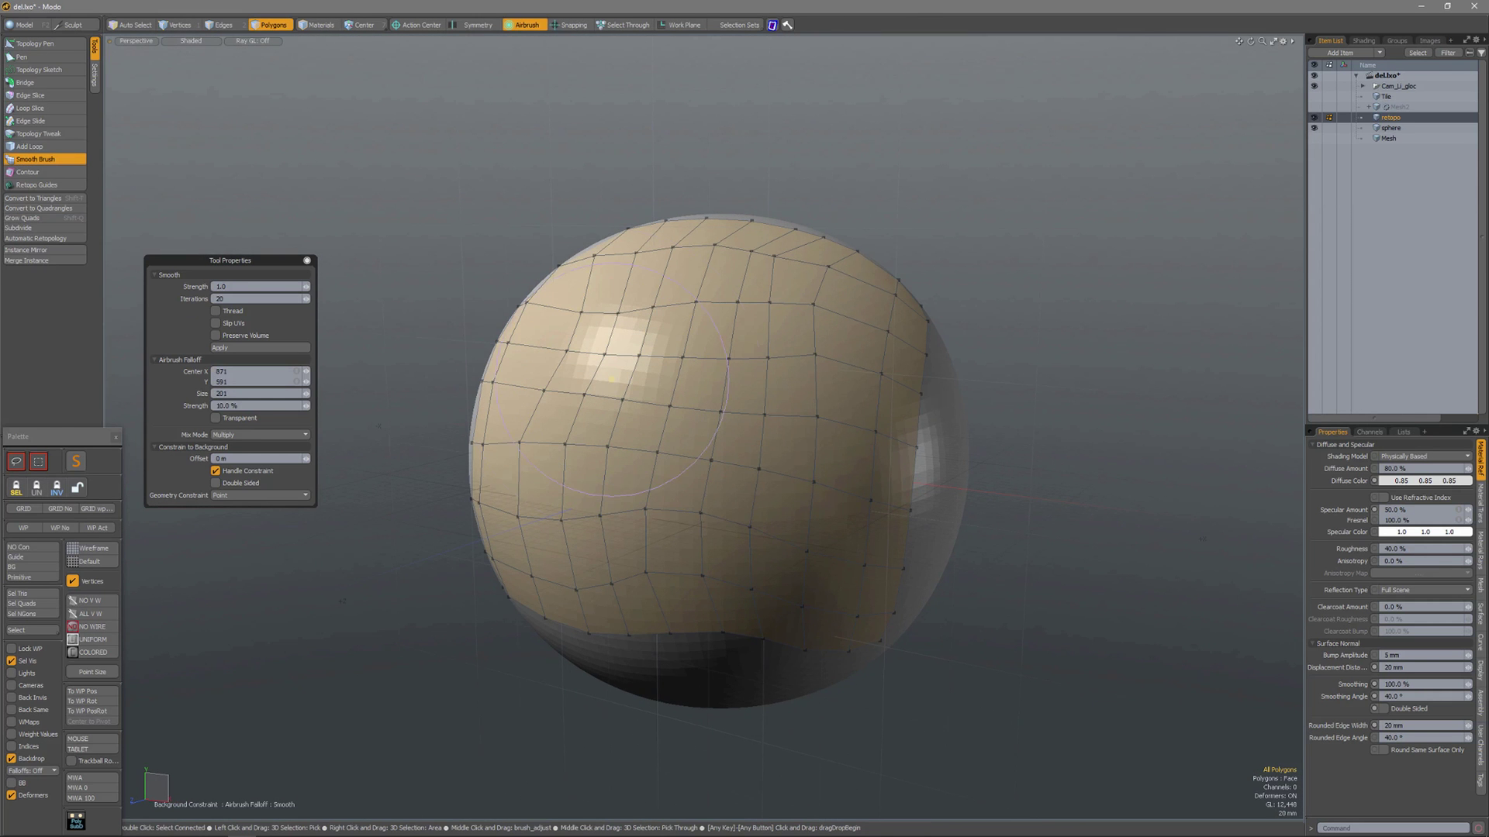
{"action": "right_click_drag", "start_coordinate": [611, 379], "coordinate": [713, 379]}
{"action": "mouse_move", "coordinate": [739, 378]}
{"action": "left_mouse_down"}
{"action": "mouse_move", "coordinate": [781, 499]}
{"action": "mouse_move", "coordinate": [758, 432]}
{"action": "mouse_move", "coordinate": [648, 430]}
{"action": "mouse_move", "coordinate": [714, 465]}
{"action": "mouse_move", "coordinate": [684, 432]}
{"action": "mouse_move", "coordinate": [775, 481]}
{"action": "mouse_move", "coordinate": [658, 444]}
{"action": "left_mouse_up"}
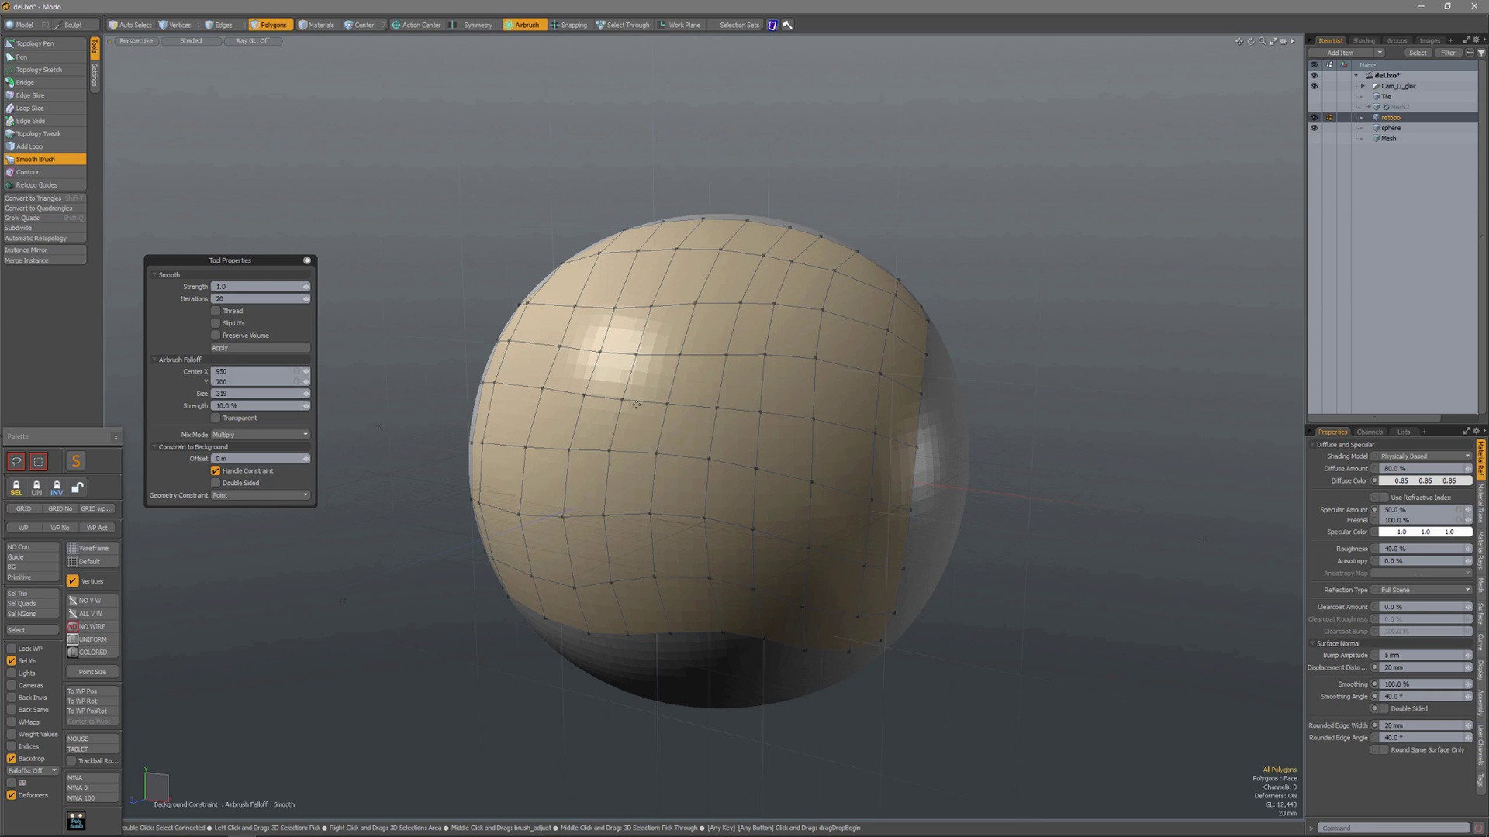
Set the smoothing Iterations to 200 and brush over the middle and upper part of the retopo mesh.
{"action": "left_click", "coordinate": [240, 299]}
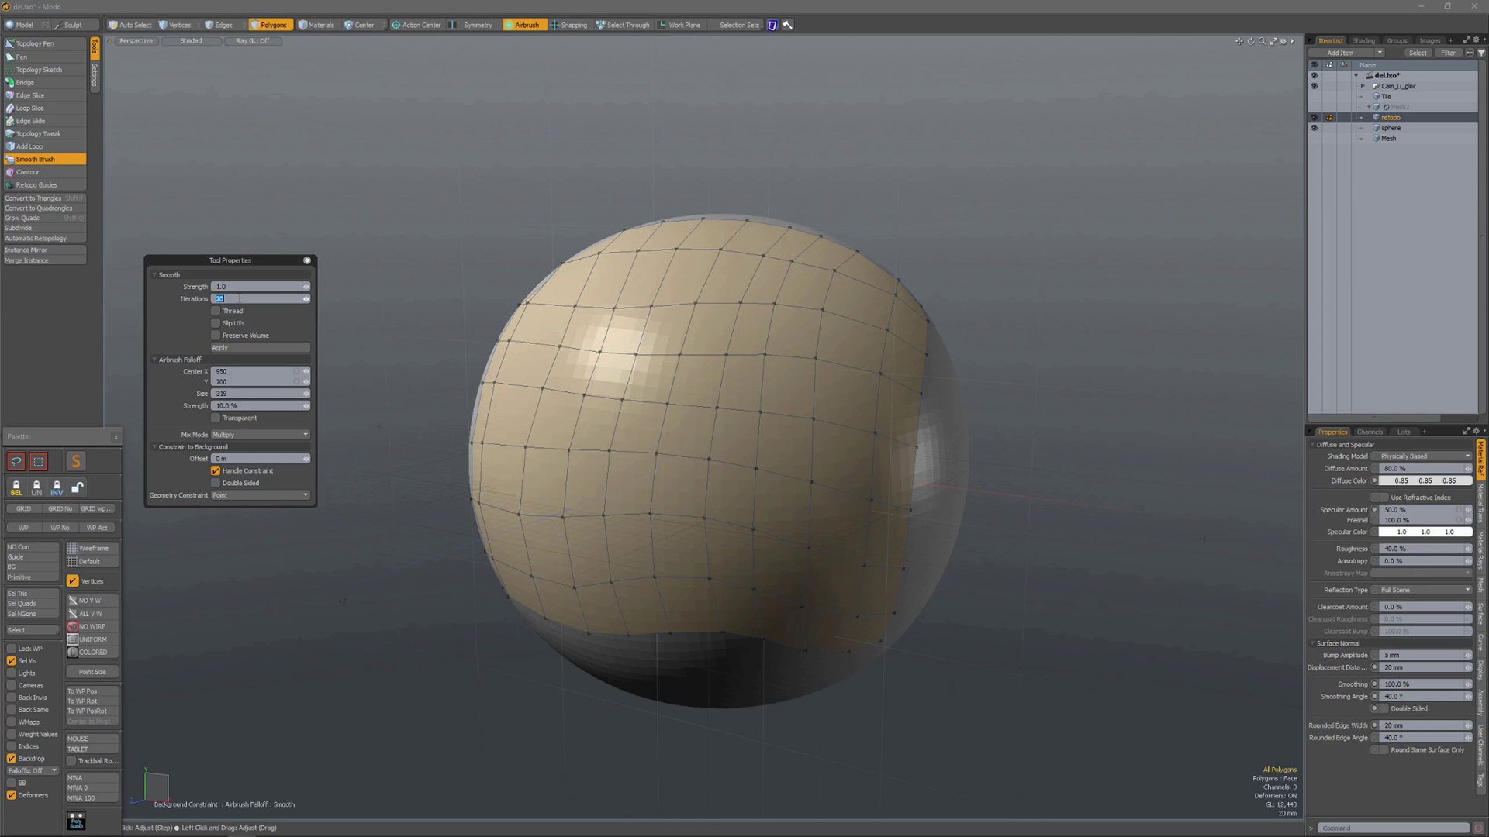
{"action": "type", "text": "1"}
{"action": "left_click_drag", "start_coordinate": [744, 326], "coordinate": [636, 334]}
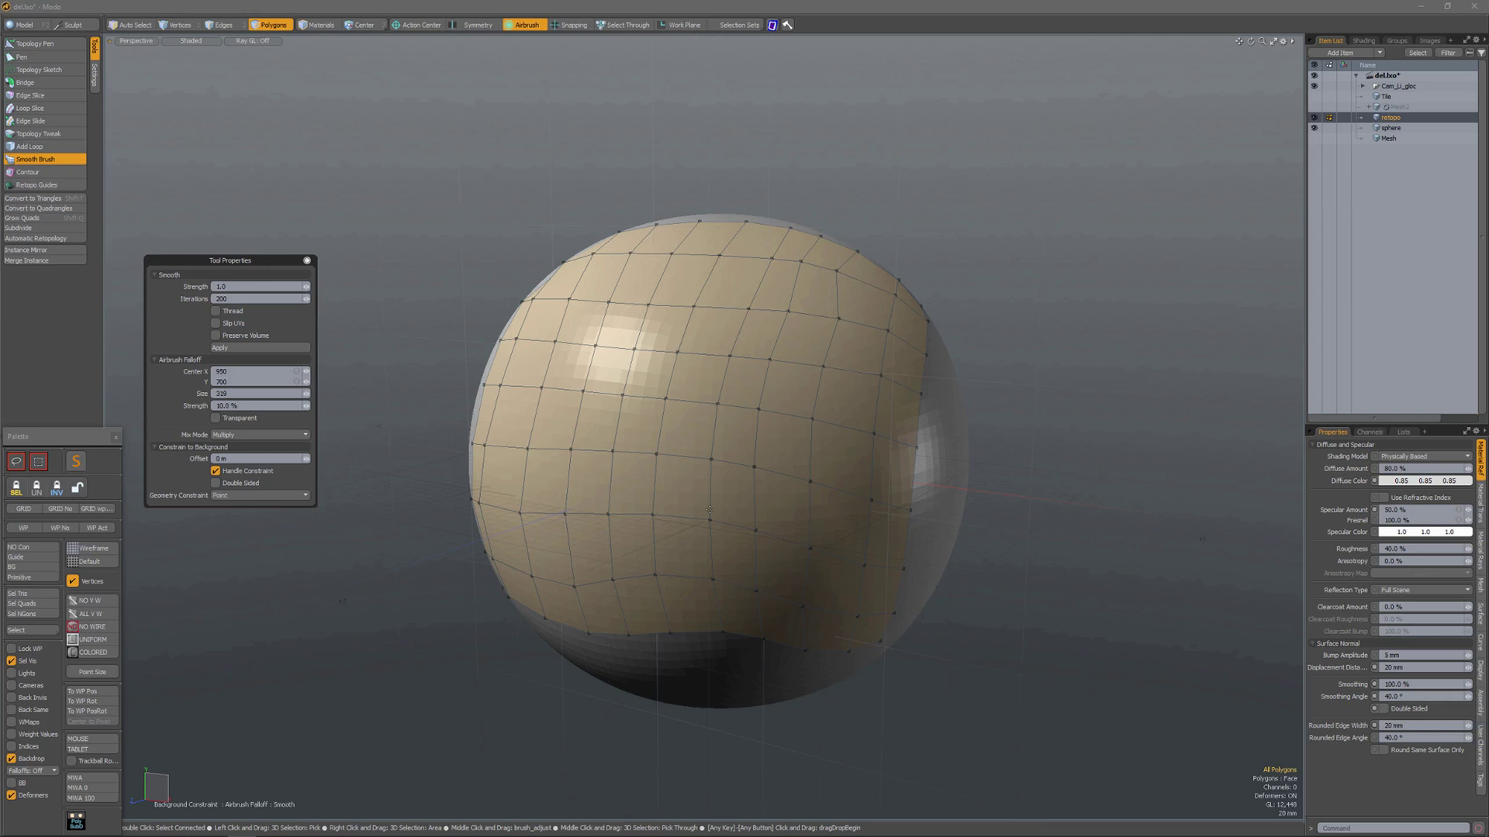
{"action": "left_click", "coordinate": [677, 388]}
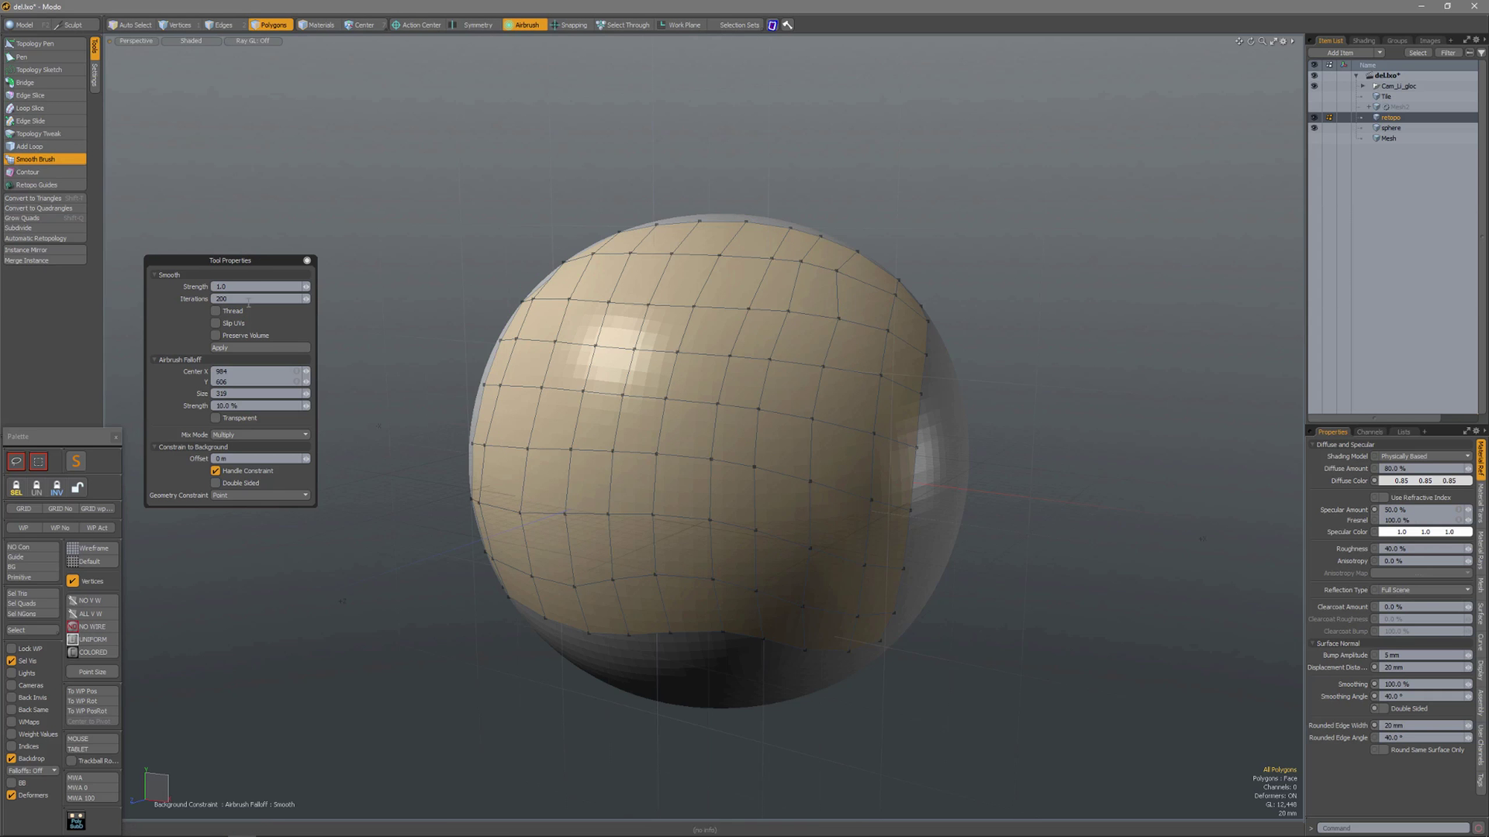
{"action": "mouse_move", "coordinate": [701, 373]}
{"action": "left_mouse_down"}
{"action": "mouse_move", "coordinate": [773, 394]}
{"action": "mouse_move", "coordinate": [785, 355]}
{"action": "left_mouse_up"}
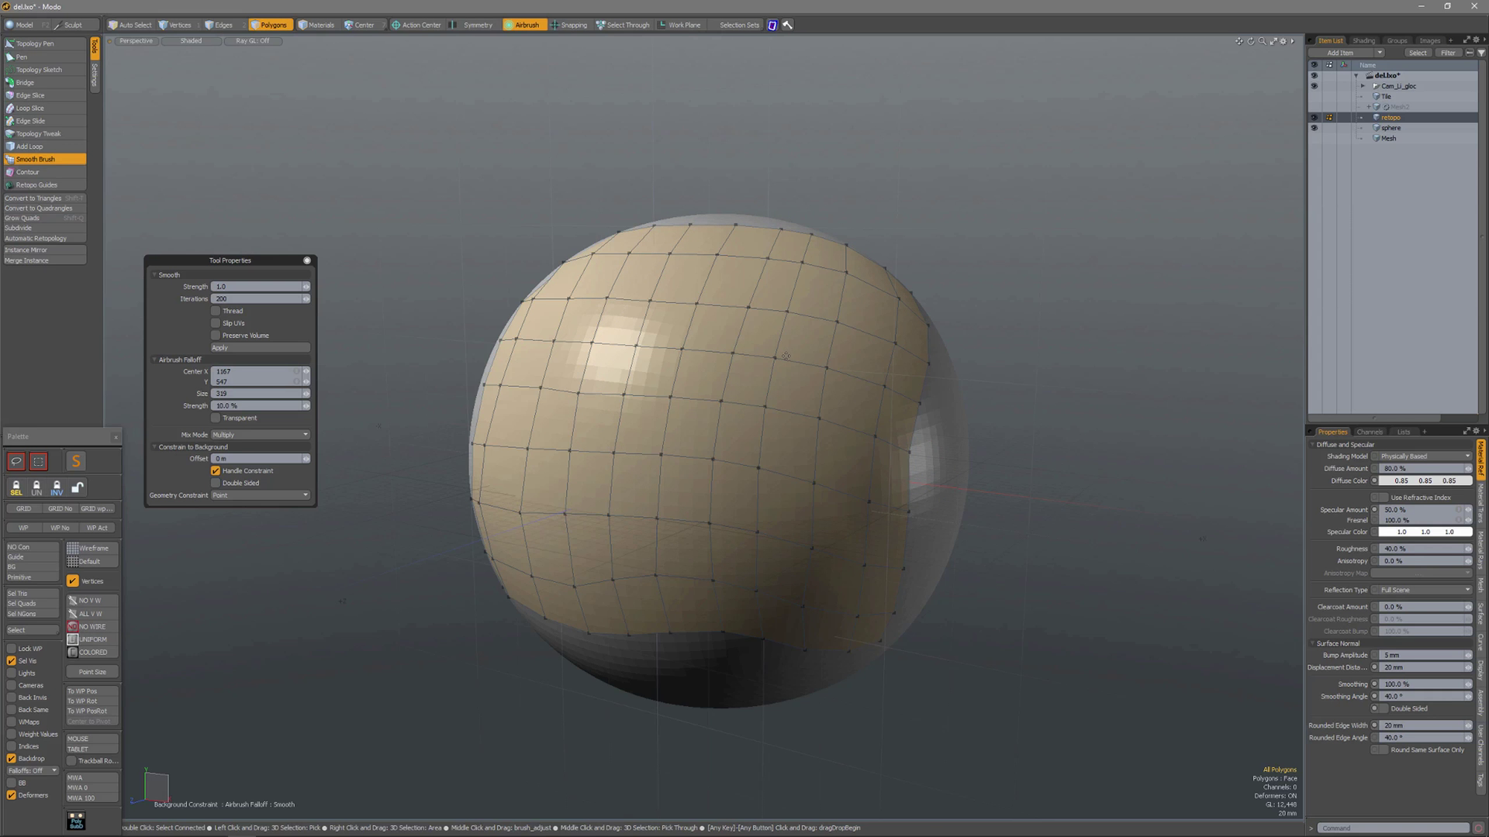
Set the smoothing Iterations to 10 and brush over the retopo mesh and its open side edge.
{"action": "left_click_drag", "start_coordinate": [836, 362], "coordinate": [876, 364], "text": "alt"}
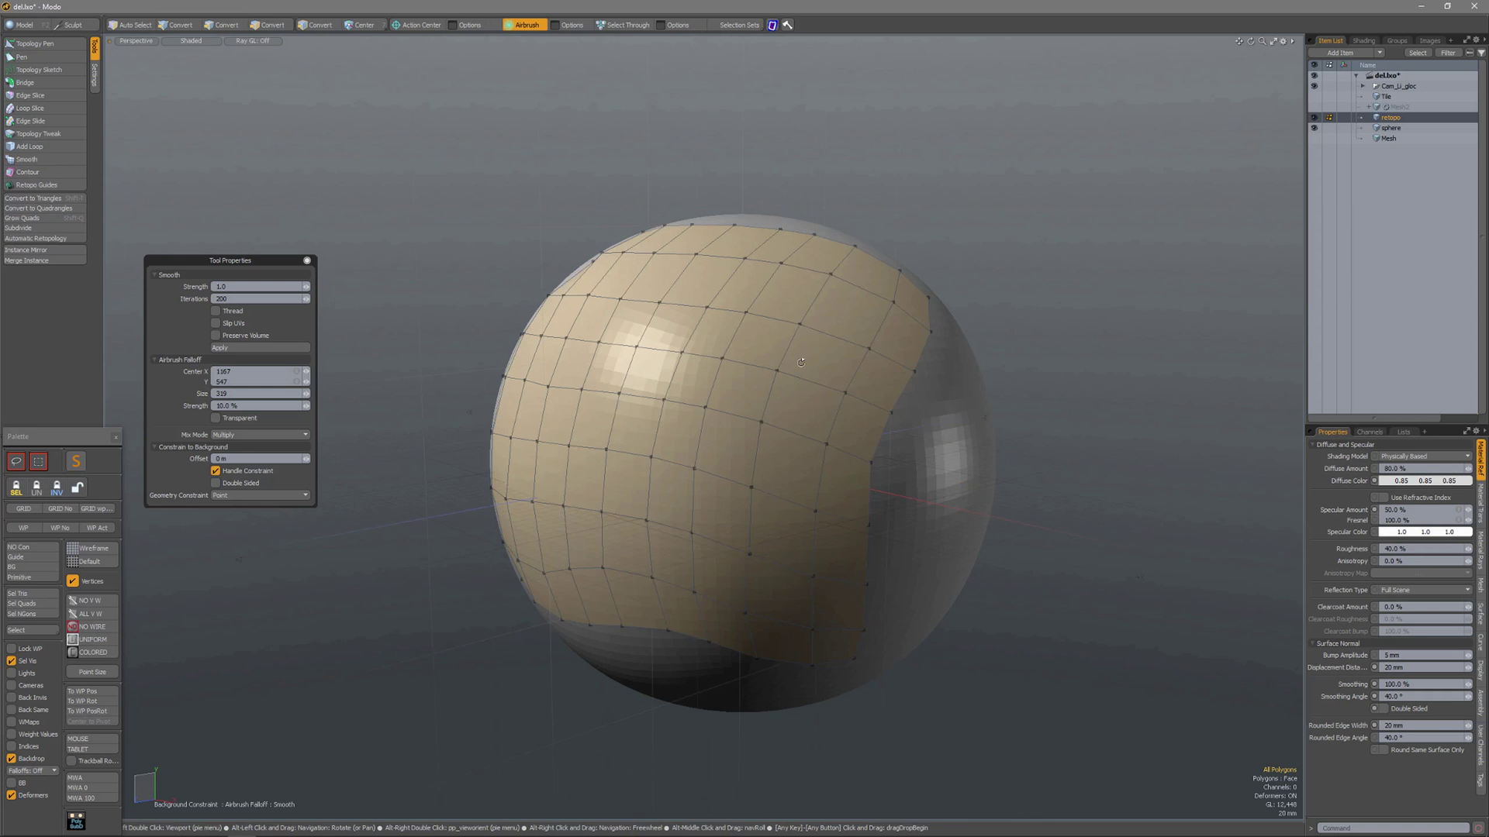
{"action": "left_click", "coordinate": [235, 299]}
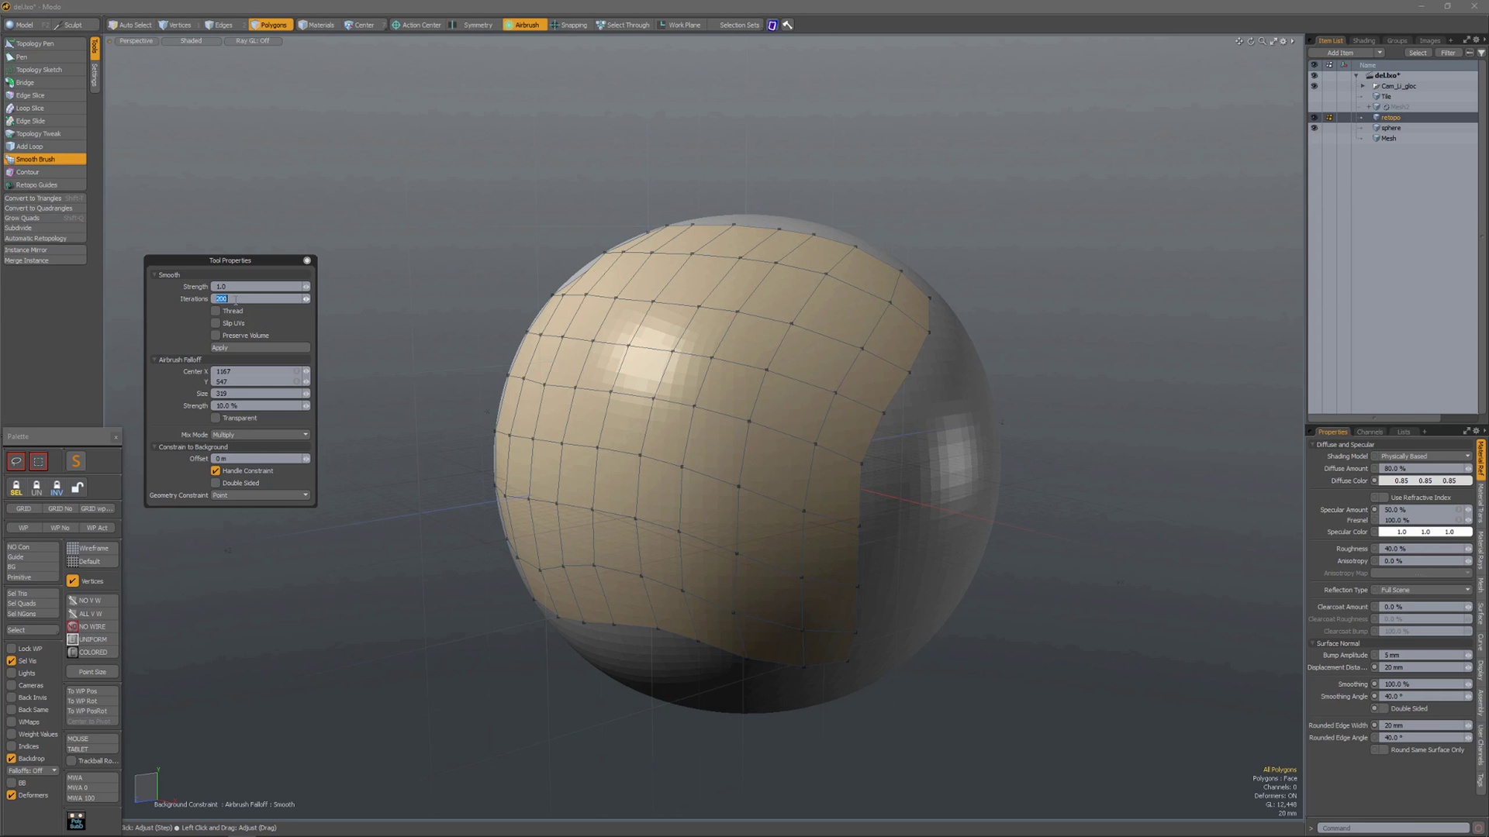
{"action": "key", "text": "Return"}
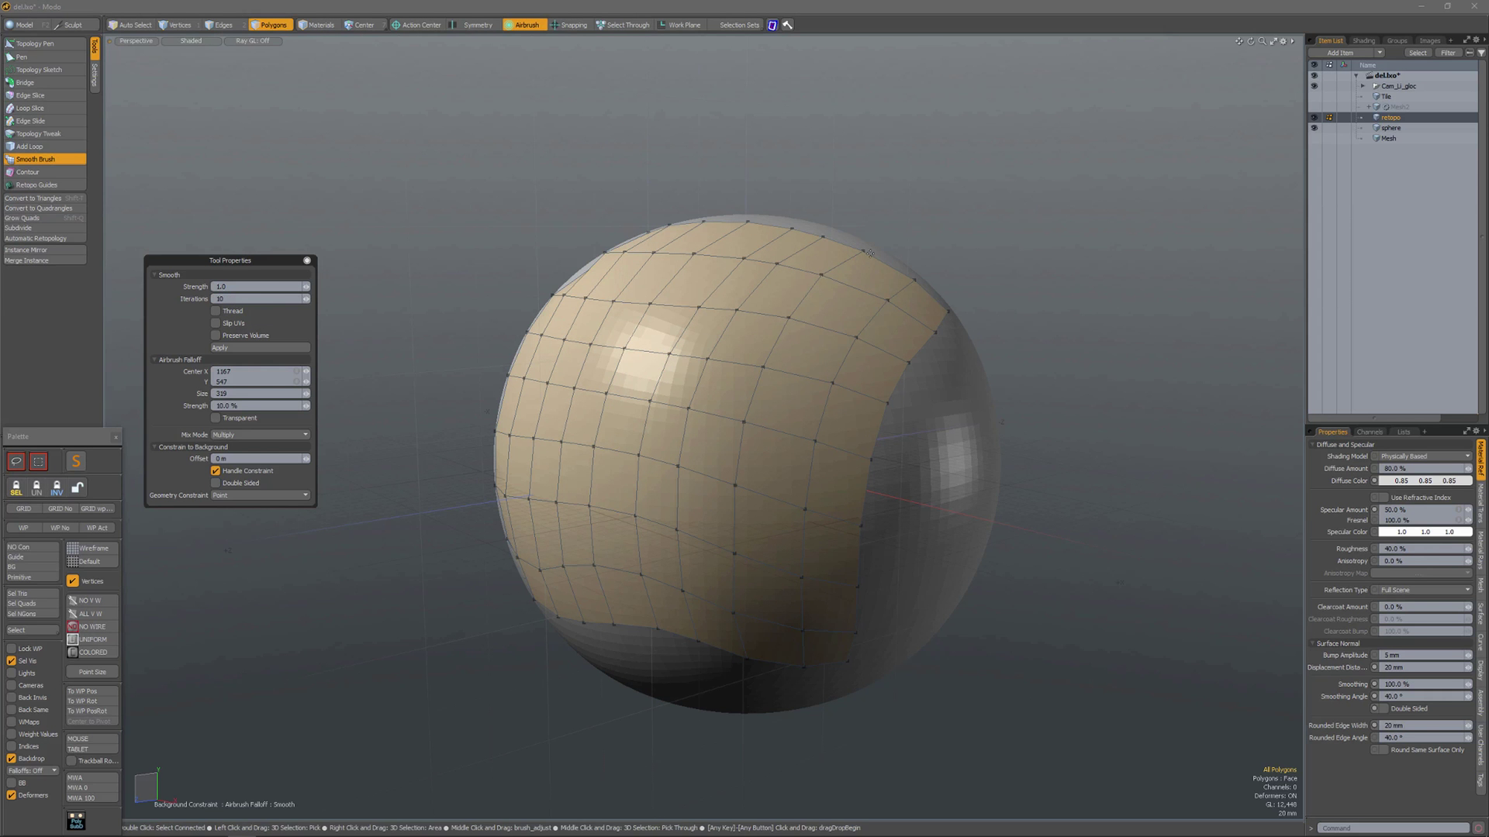
{"action": "mouse_move", "coordinate": [681, 416]}
{"action": "left_mouse_down", "text": "alt"}
{"action": "mouse_move", "coordinate": [558, 469]}
{"action": "mouse_move", "coordinate": [558, 532]}
{"action": "mouse_move", "coordinate": [649, 463]}
{"action": "mouse_move", "coordinate": [694, 454]}
{"action": "mouse_move", "coordinate": [748, 399]}
{"action": "mouse_move", "coordinate": [825, 446]}
{"action": "mouse_move", "coordinate": [851, 419]}
{"action": "mouse_move", "coordinate": [783, 369]}
{"action": "left_mouse_up", "text": "alt"}
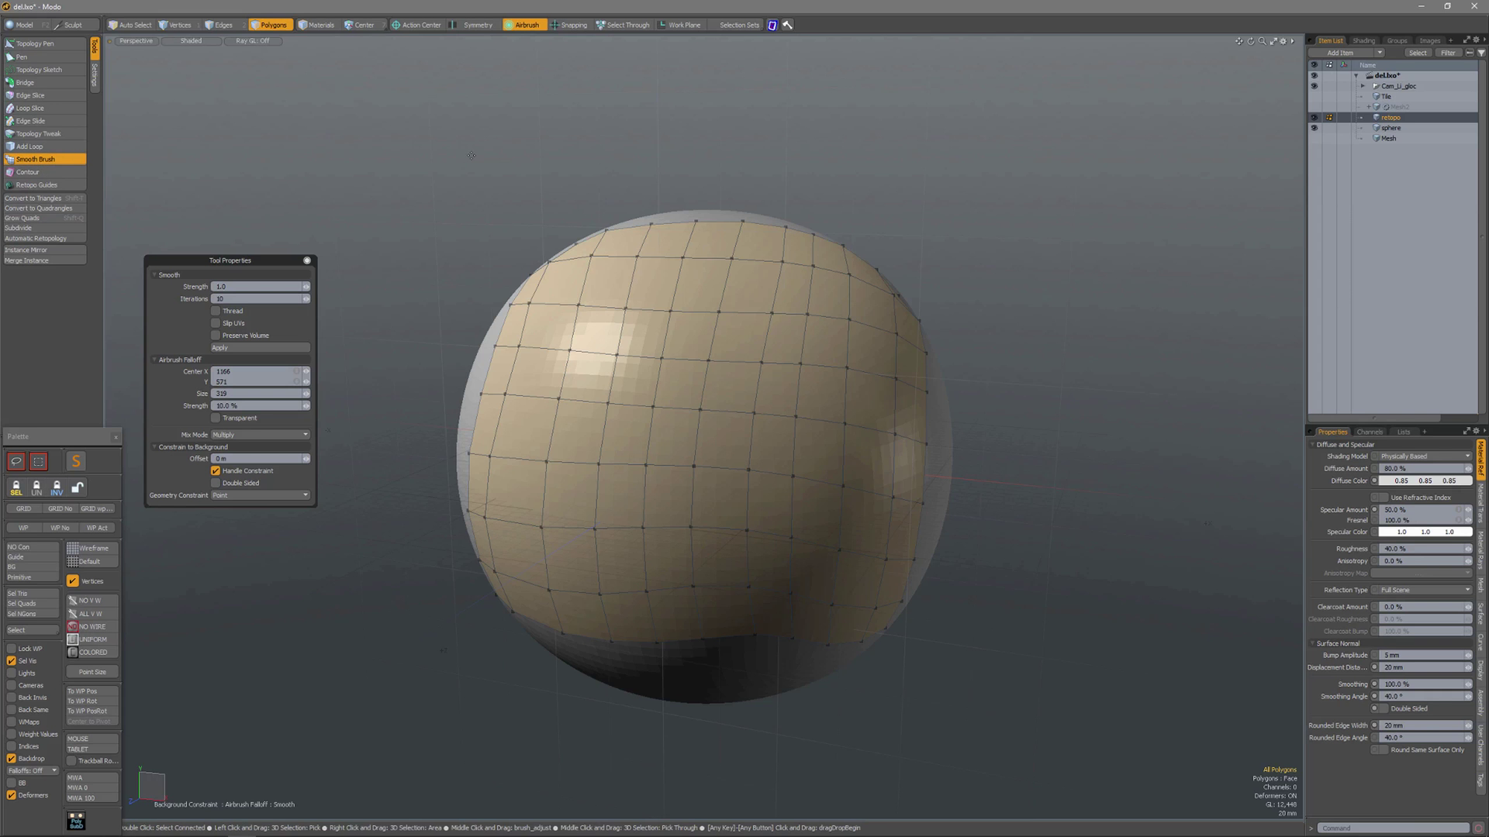
Restart the Smooth Brush, switch Select Through on, and switch it off again.
{"action": "left_click", "coordinate": [46, 159]}
{"action": "left_click", "coordinate": [68, 158]}
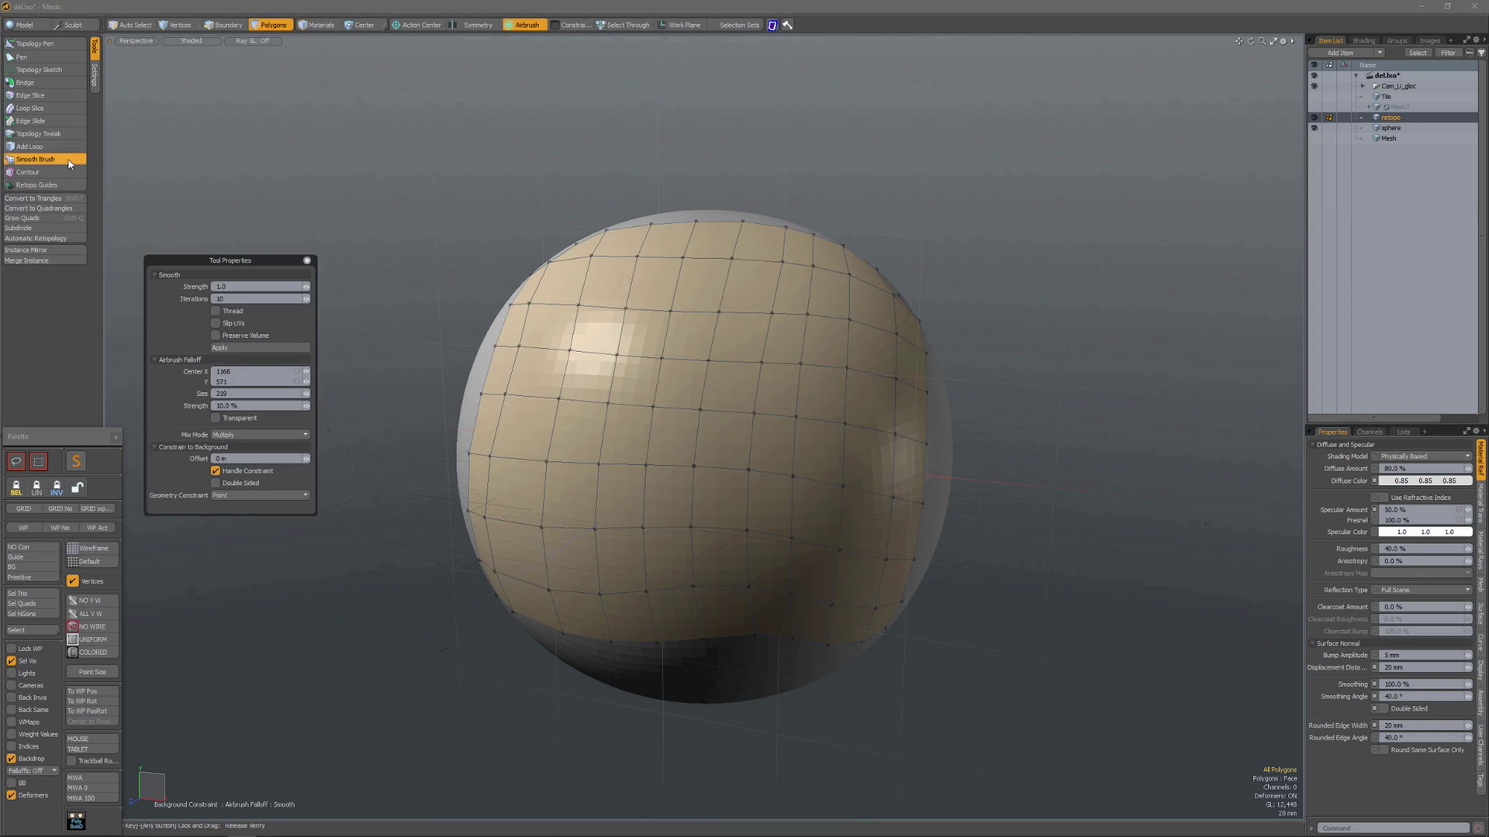
{"action": "left_click", "coordinate": [626, 25]}
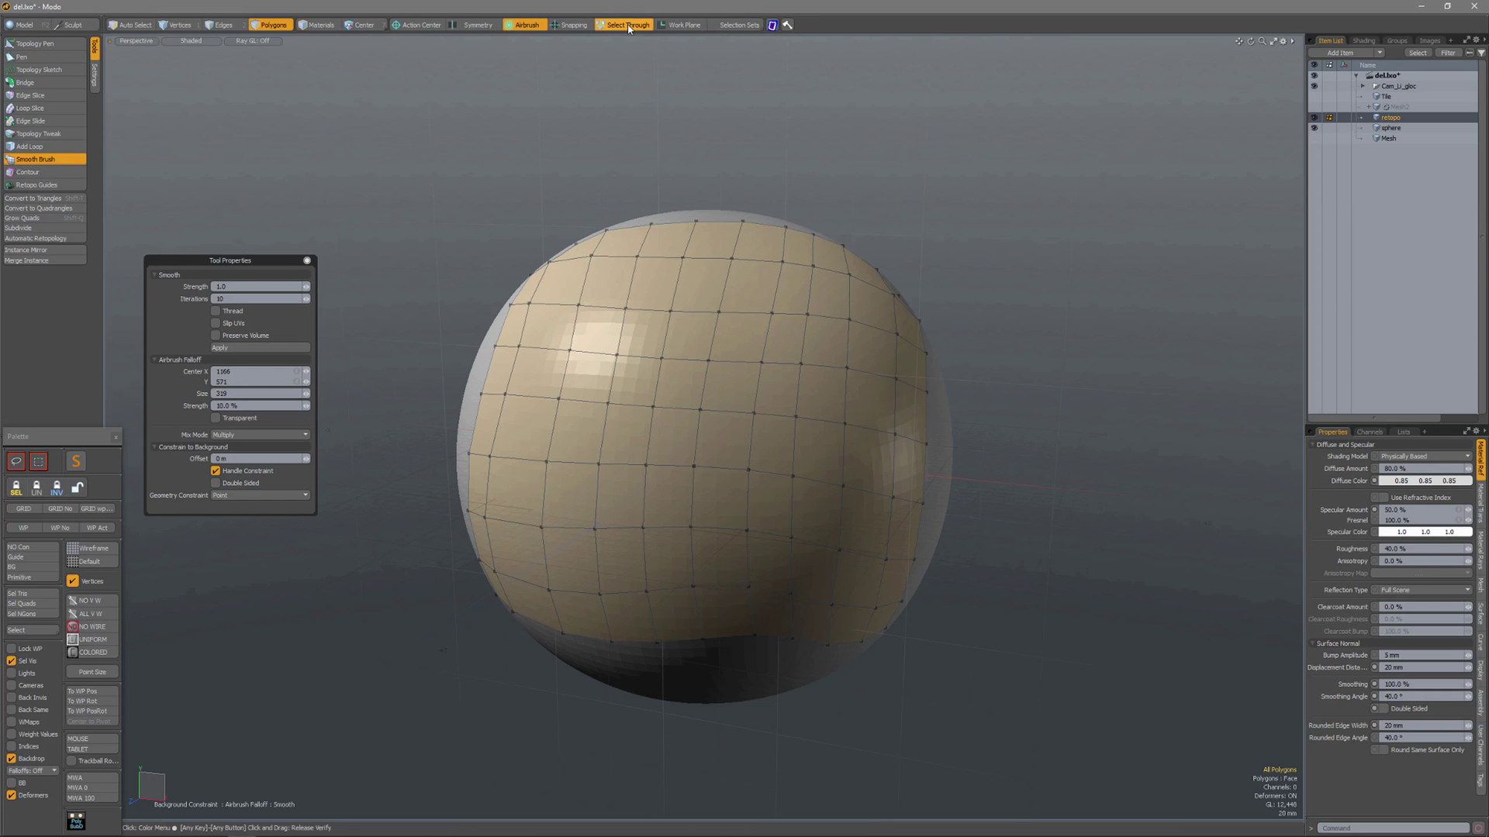
{"action": "left_click", "coordinate": [625, 26]}
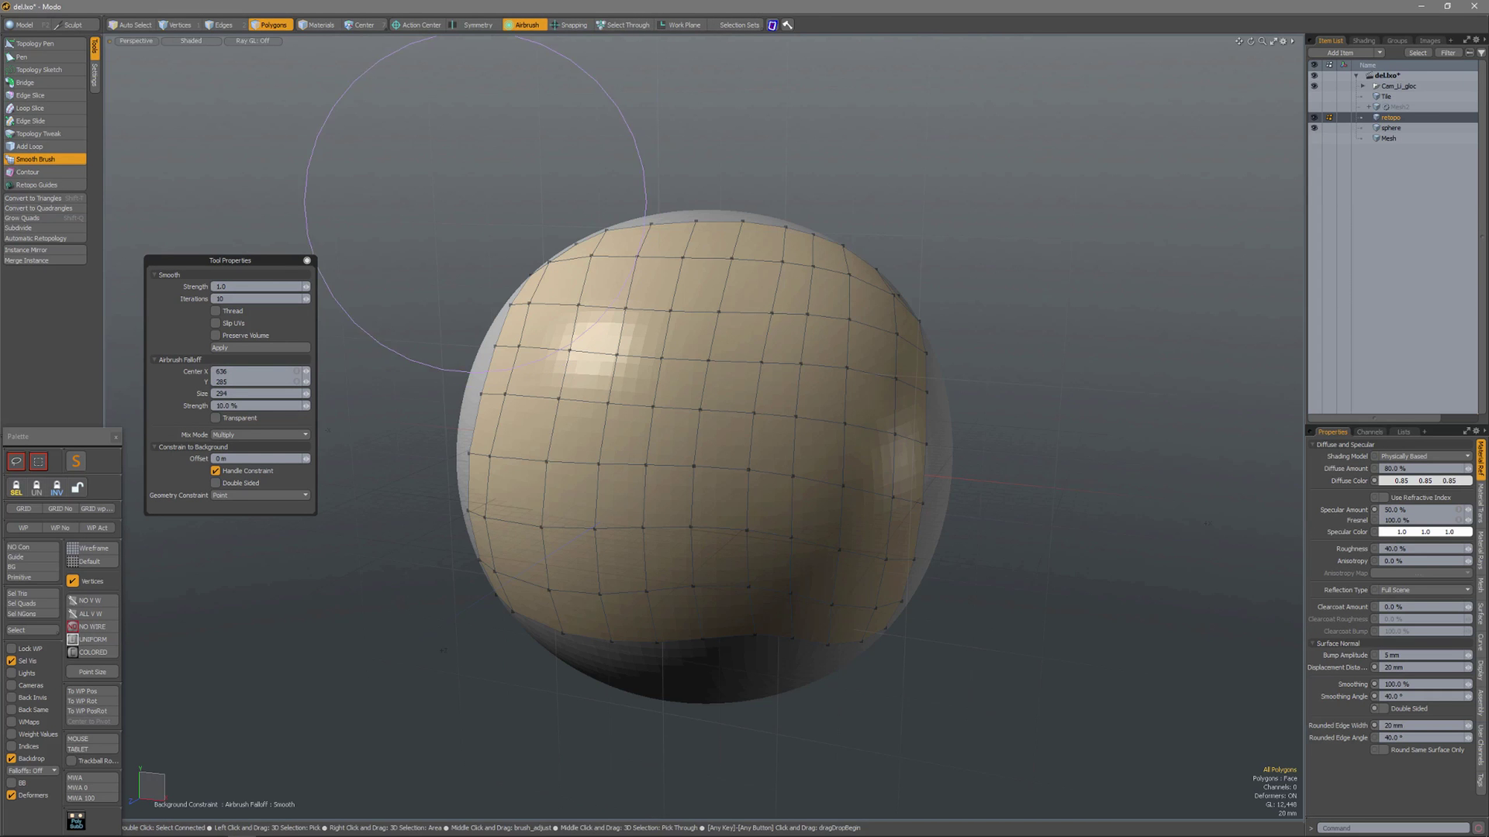